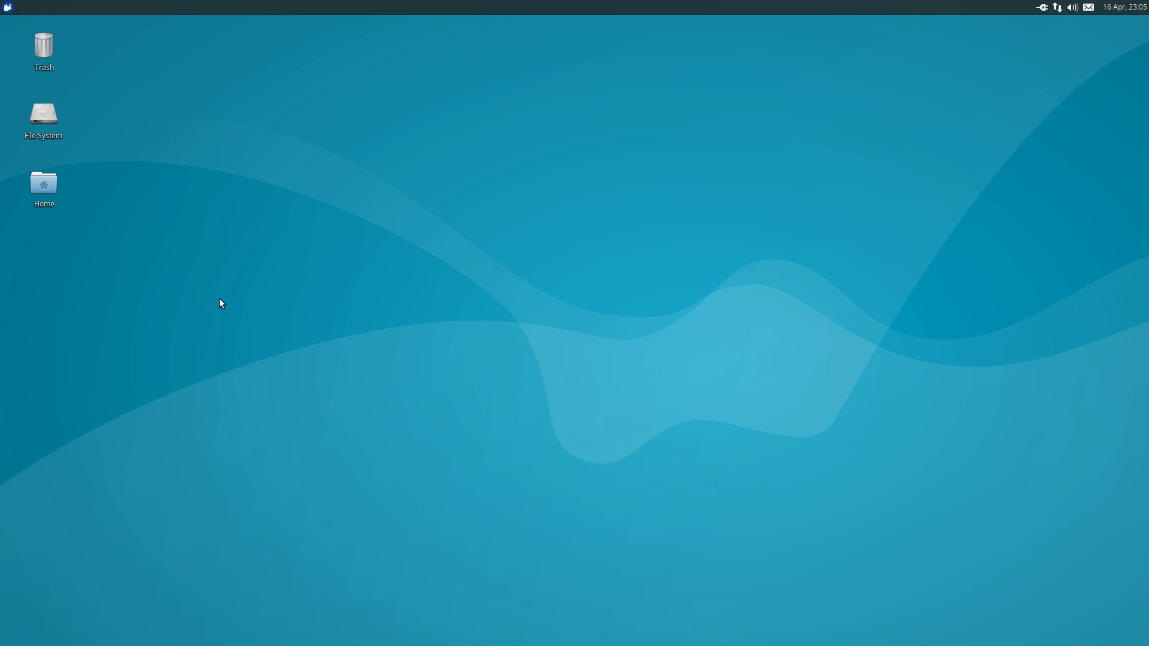
Open the Whisker applications menu and search it for 'xonotic'
{"action": "left_click", "coordinate": [10, 7]}
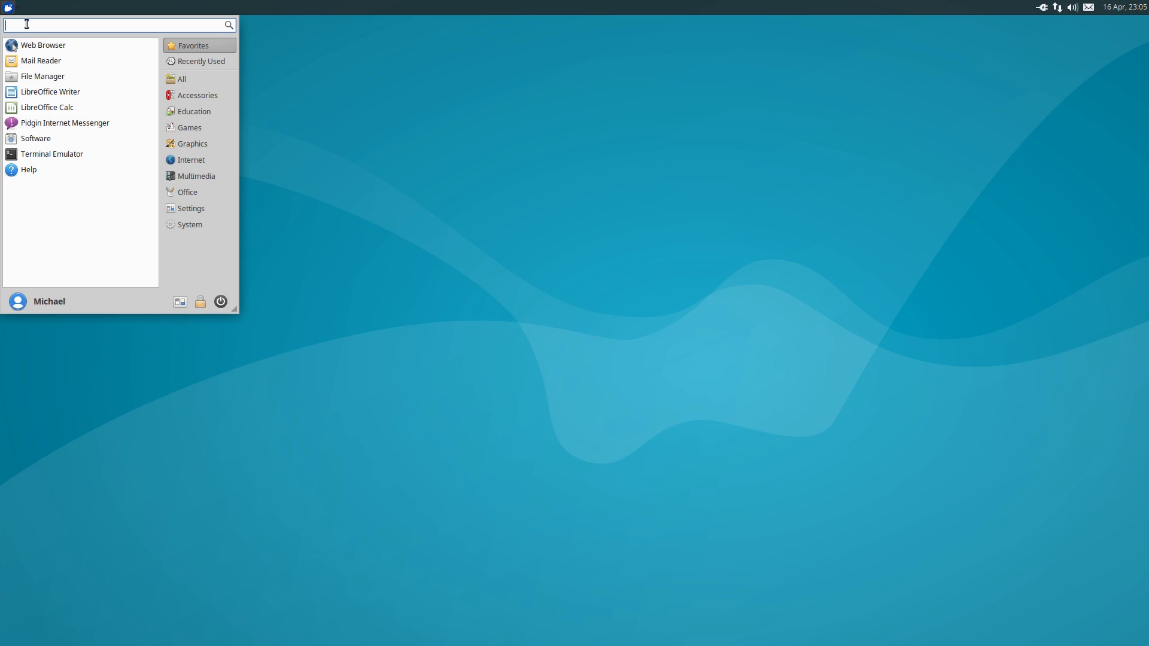
{"action": "type", "text": "xonotic"}
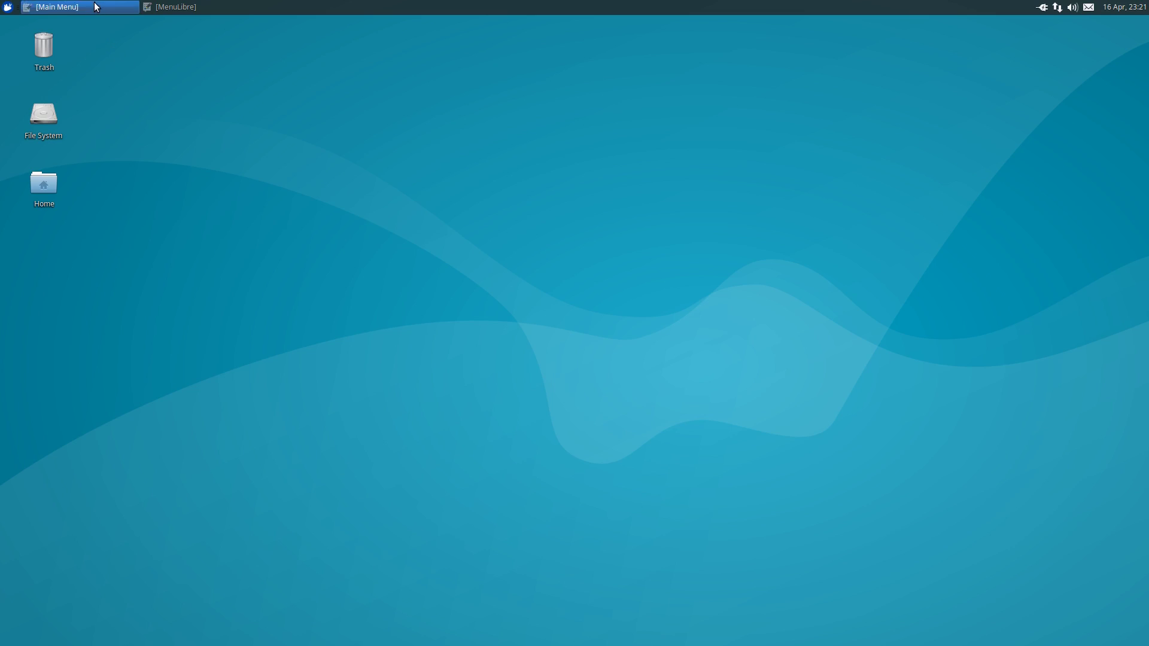
Restore the Main Menu editor window, then bring MenuLibre to the front
{"action": "left_click", "coordinate": [95, 7]}
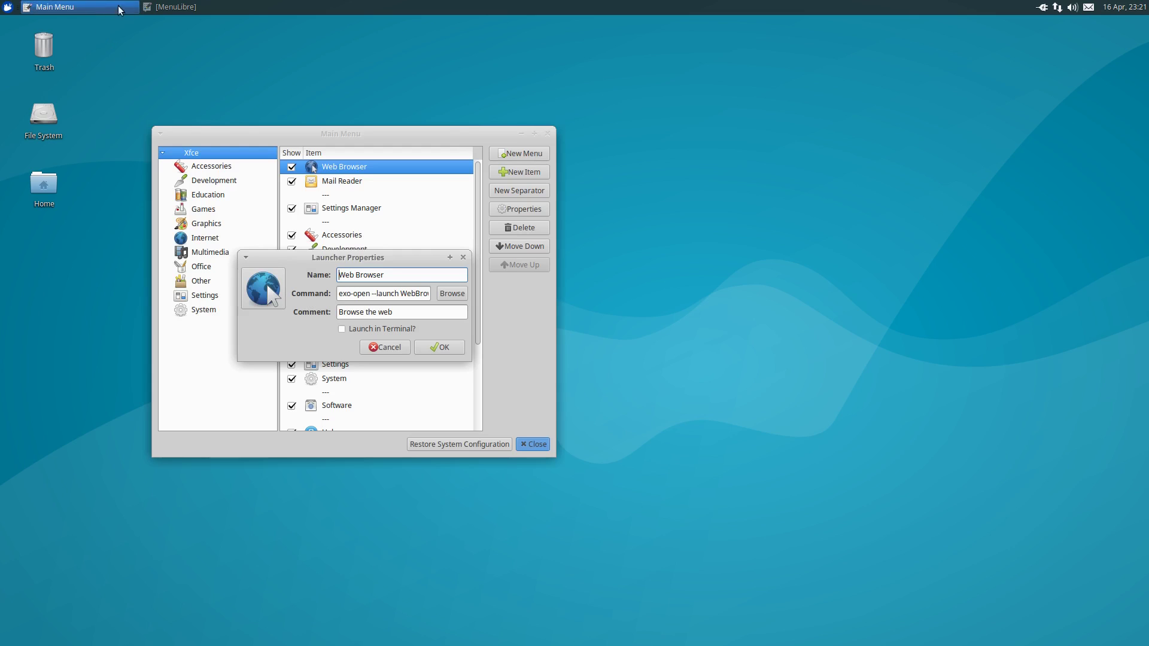
{"action": "left_click", "coordinate": [177, 8]}
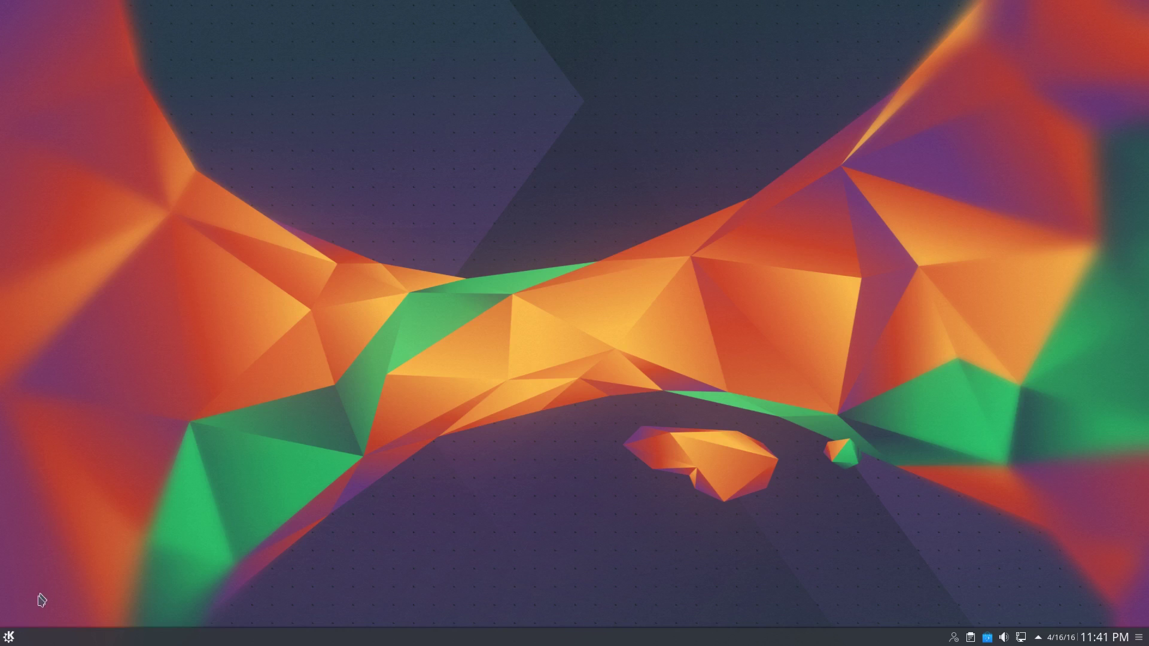
Launch the KDE Menu Editor via Edit Applications on the K launcher
{"action": "right_click", "coordinate": [10, 638]}
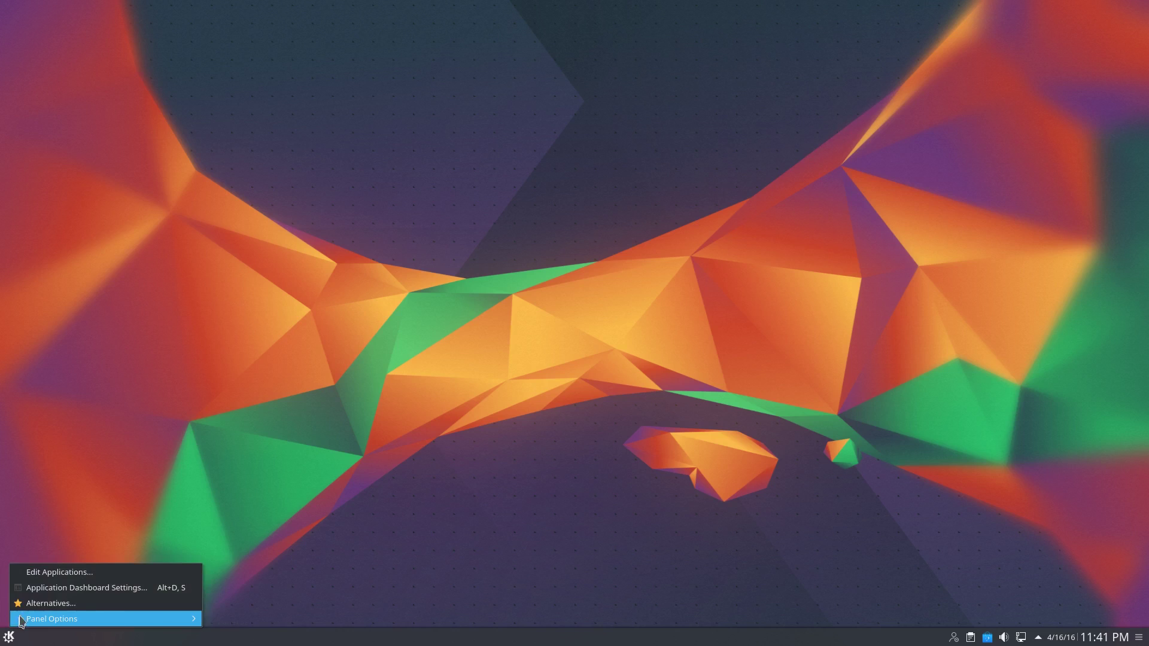
{"action": "left_click", "coordinate": [49, 578]}
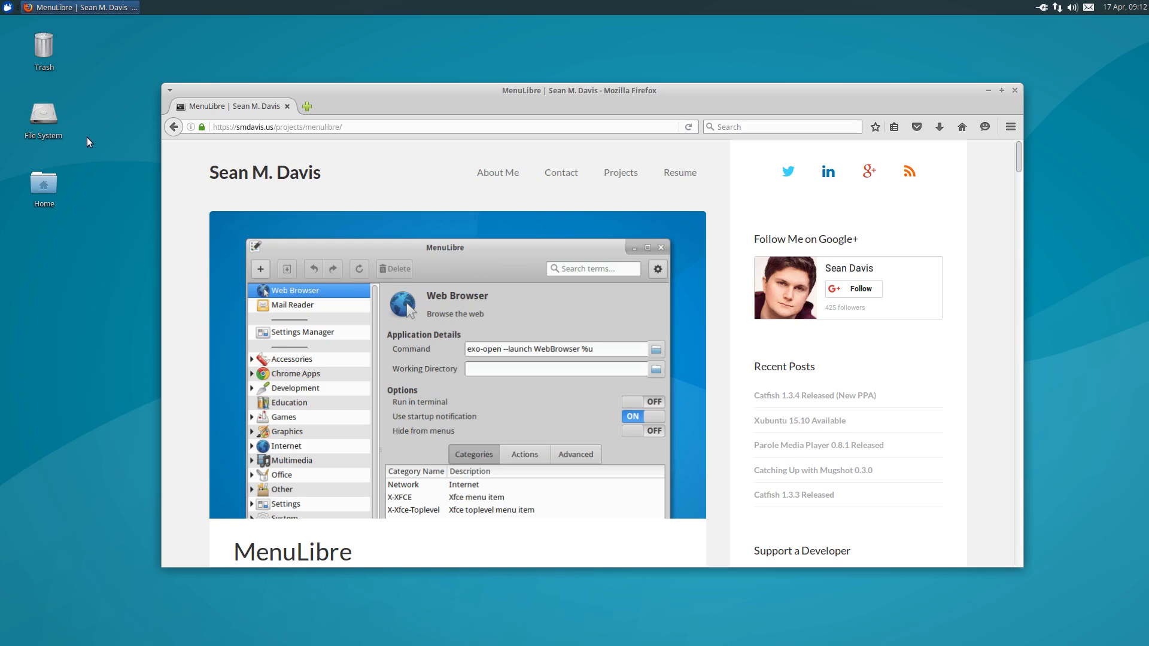
Launch MenuLibre via Edit Applications on the Whisker Menu panel button
{"action": "right_click", "coordinate": [10, 8]}
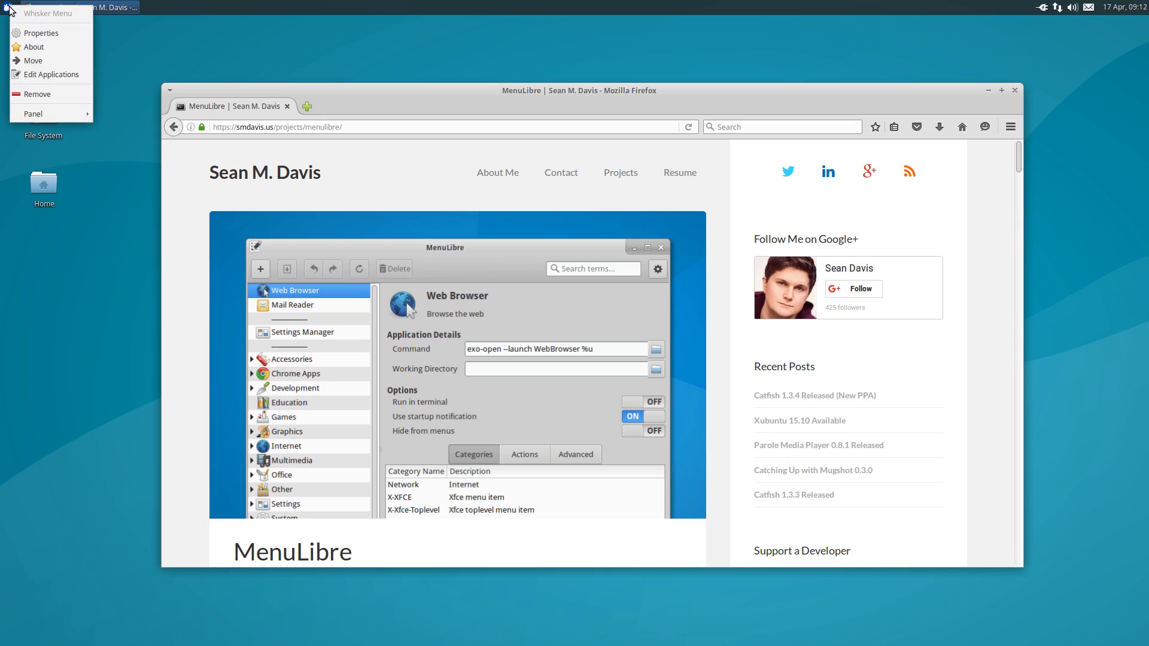
{"action": "left_click", "coordinate": [24, 74]}
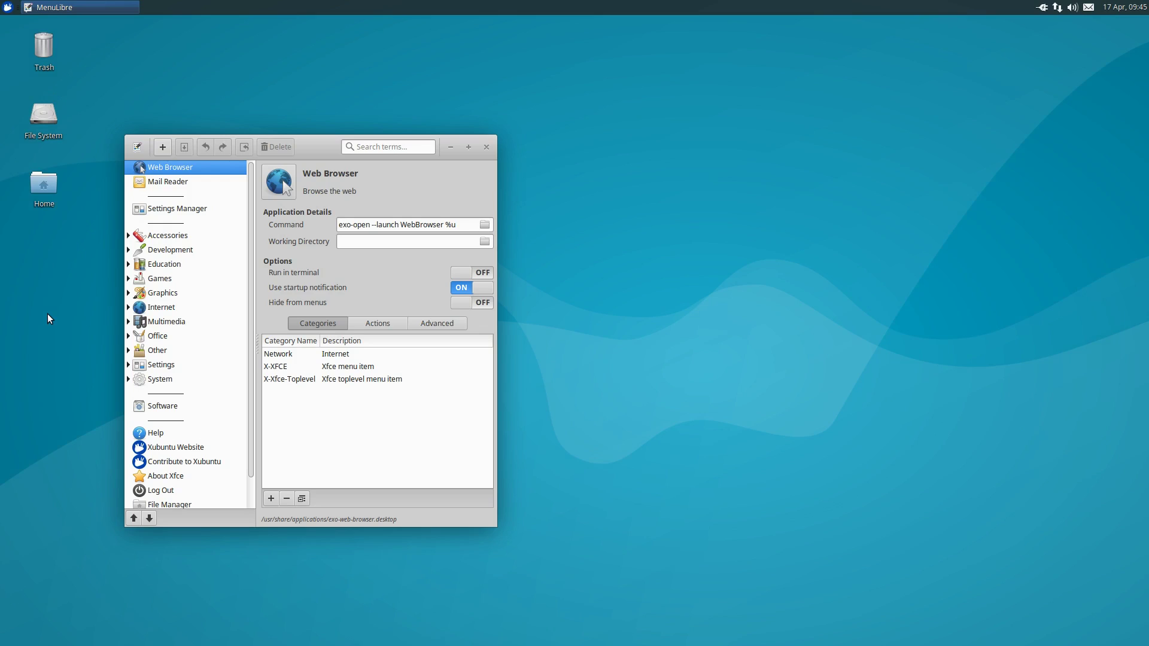
Expand the Games category in the menu tree, then collapse it again
{"action": "left_click", "coordinate": [130, 280]}
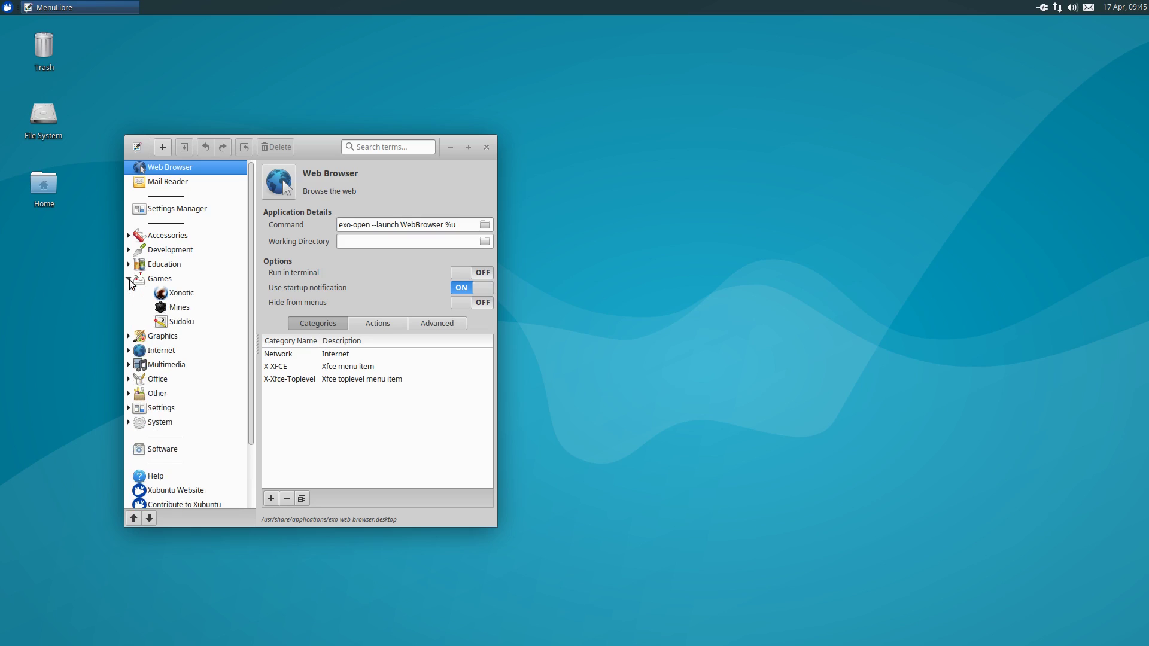
{"action": "left_click", "coordinate": [130, 278]}
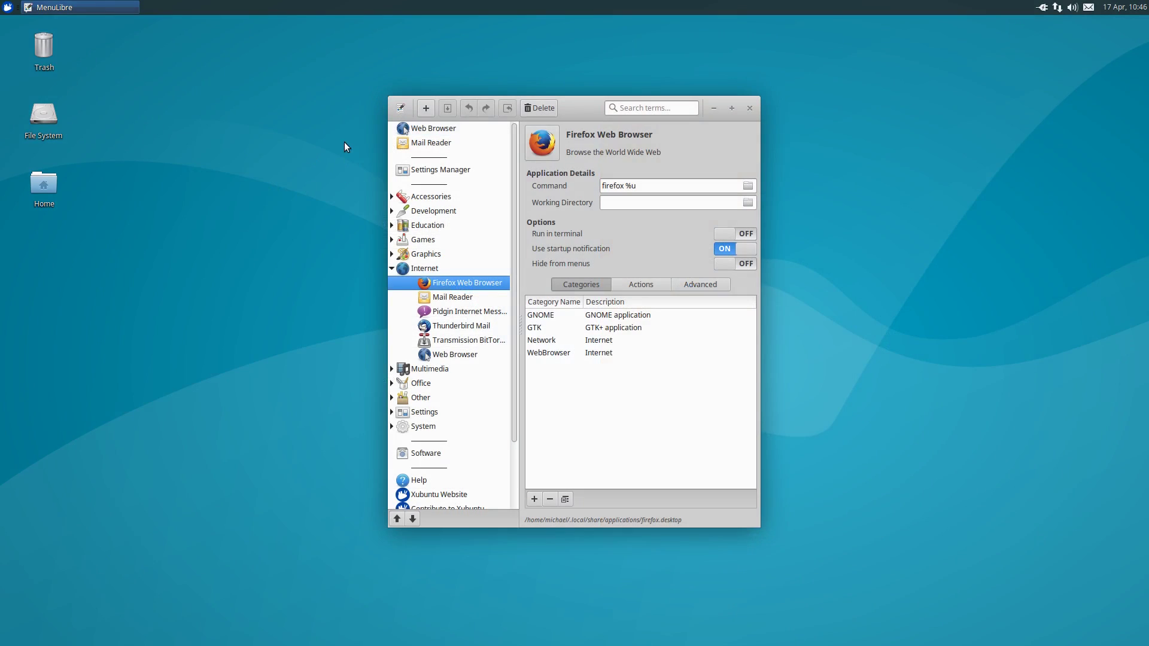
{"action": "left_click", "coordinate": [404, 107]}
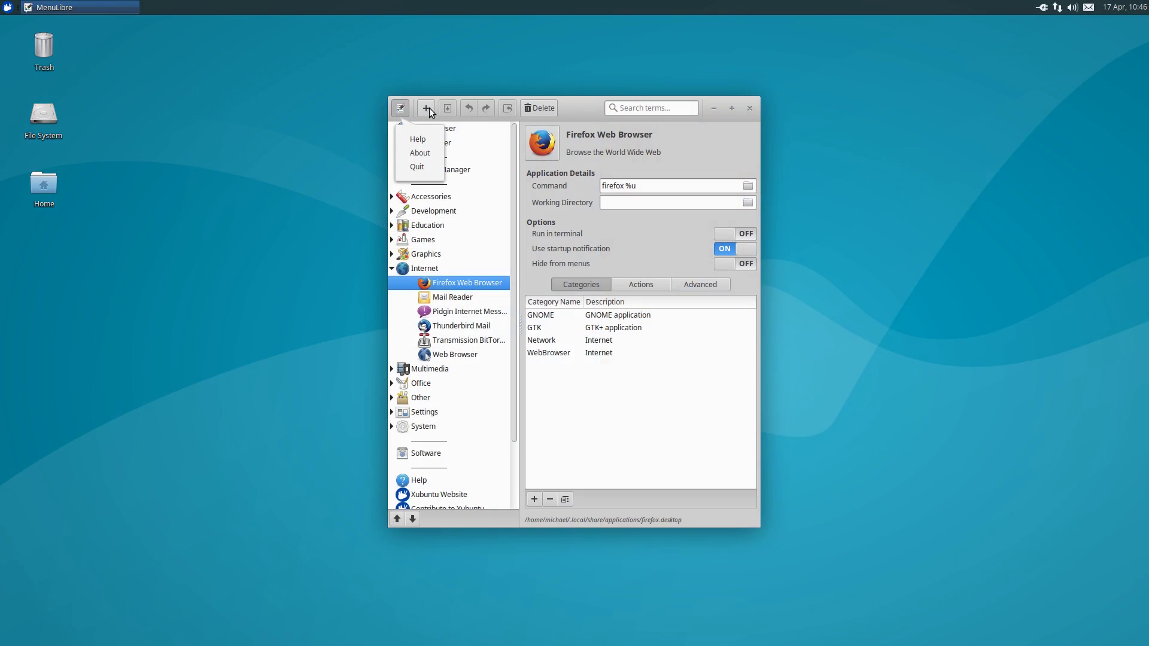
{"action": "left_click", "coordinate": [429, 110]}
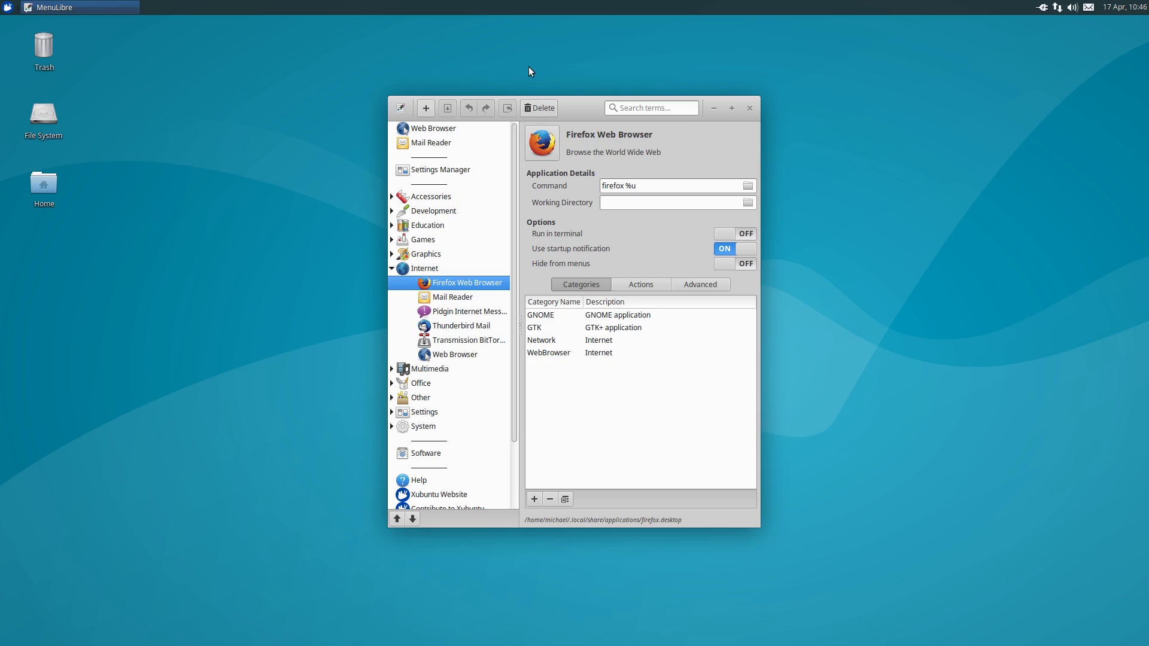
{"action": "left_click", "coordinate": [631, 108]}
Shorten the launcher name from 'Firefox Web Browser' to 'Firefox' and save the launcher
{"action": "left_click", "coordinate": [609, 135]}
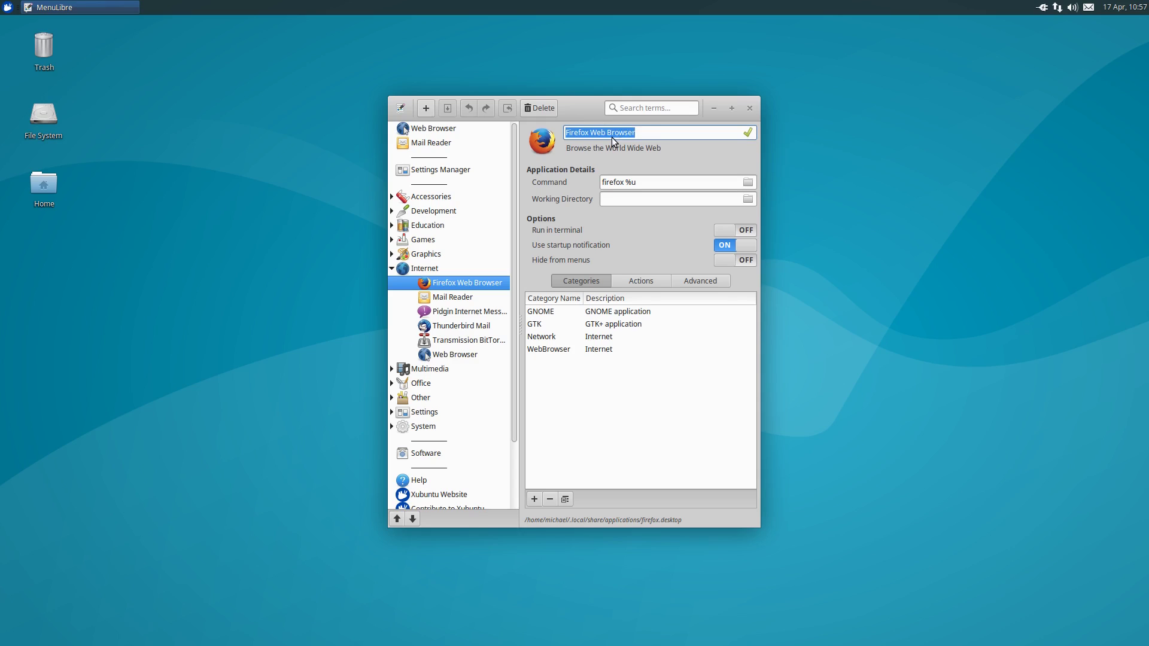
{"action": "left_click", "coordinate": [646, 137]}
{"action": "key", "text": "ctrl+shift+Left"}
{"action": "key", "text": "ctrl+shift+Left"}
{"action": "key", "text": "BackSpace"}
{"action": "left_click", "coordinate": [749, 133]}
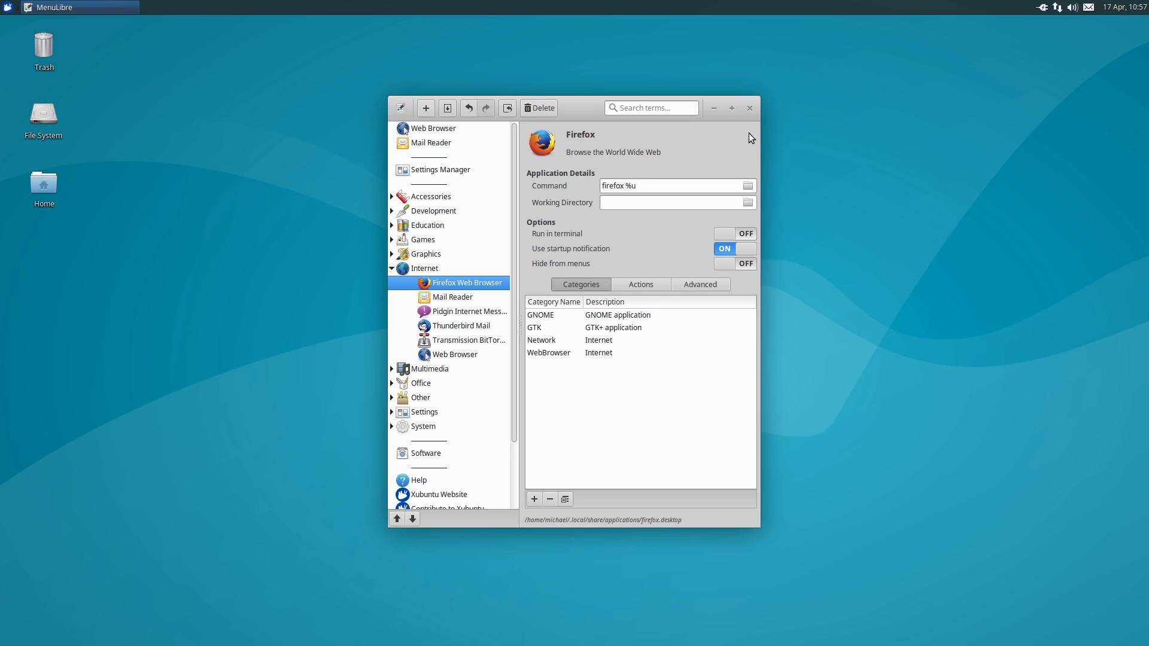
{"action": "left_click", "coordinate": [447, 108]}
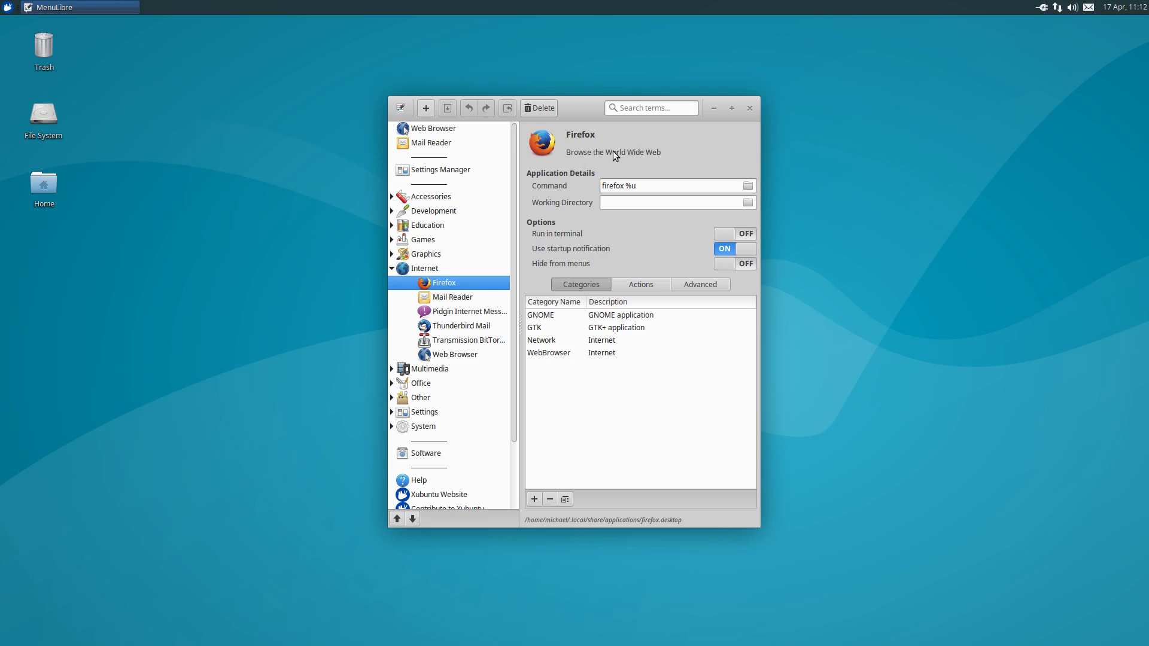
{"action": "left_click", "coordinate": [612, 150]}
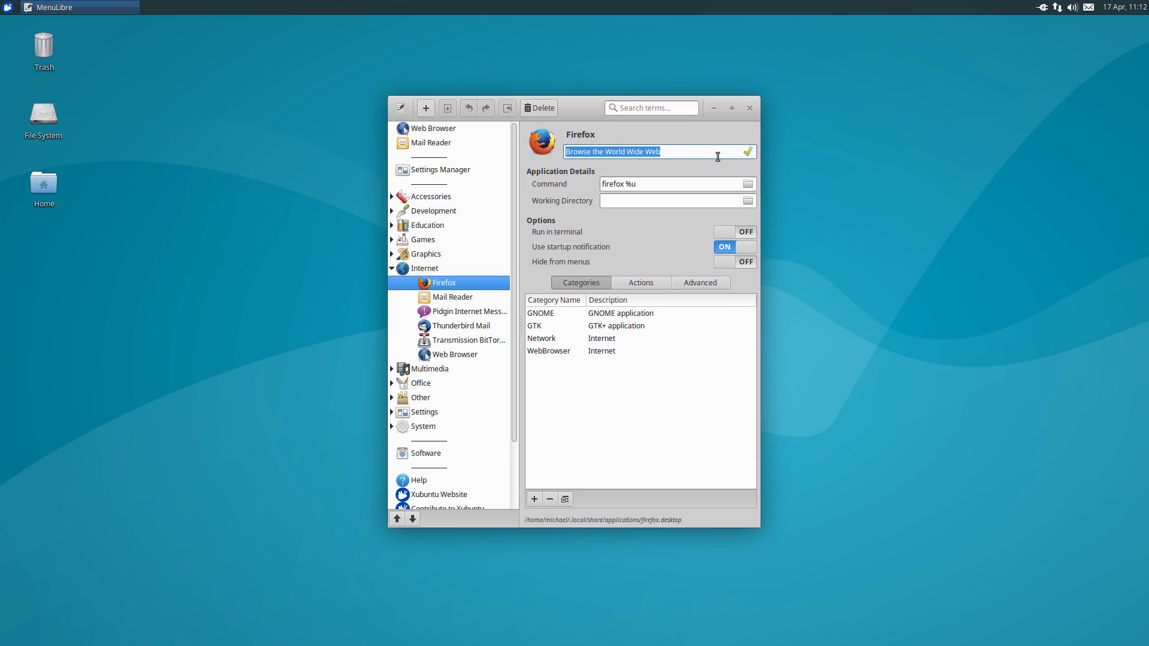
{"action": "left_click", "coordinate": [745, 152]}
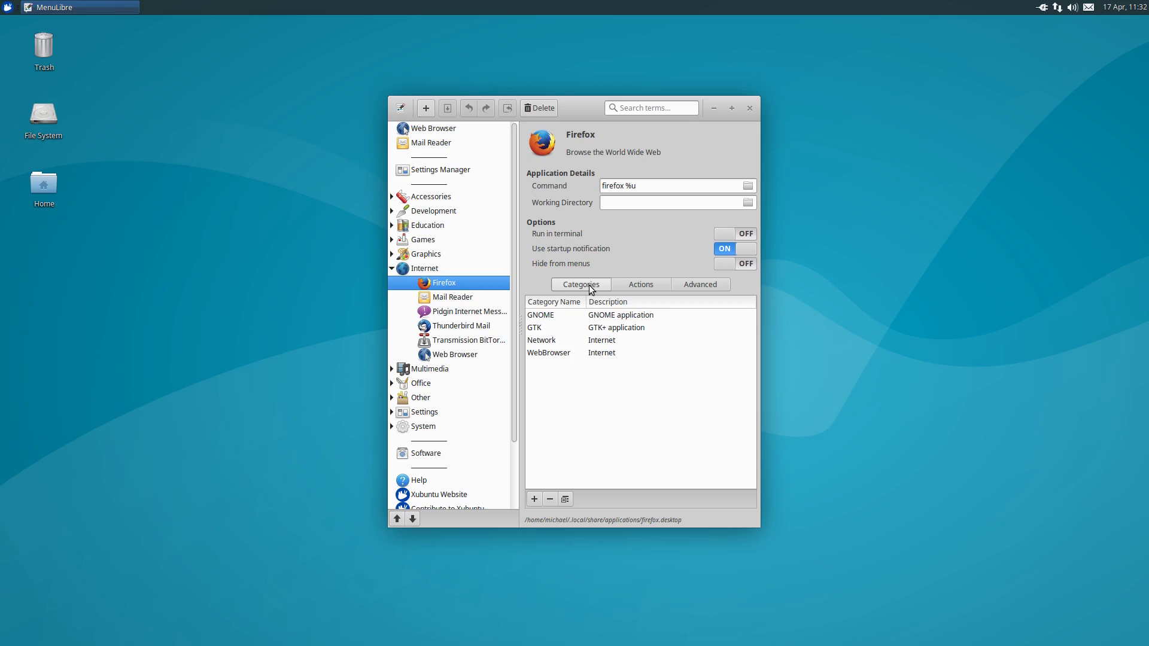
Review Firefox's jump-list actions and advanced properties, then view the Pidgin Internet Messenger launcher
{"action": "left_click", "coordinate": [635, 288]}
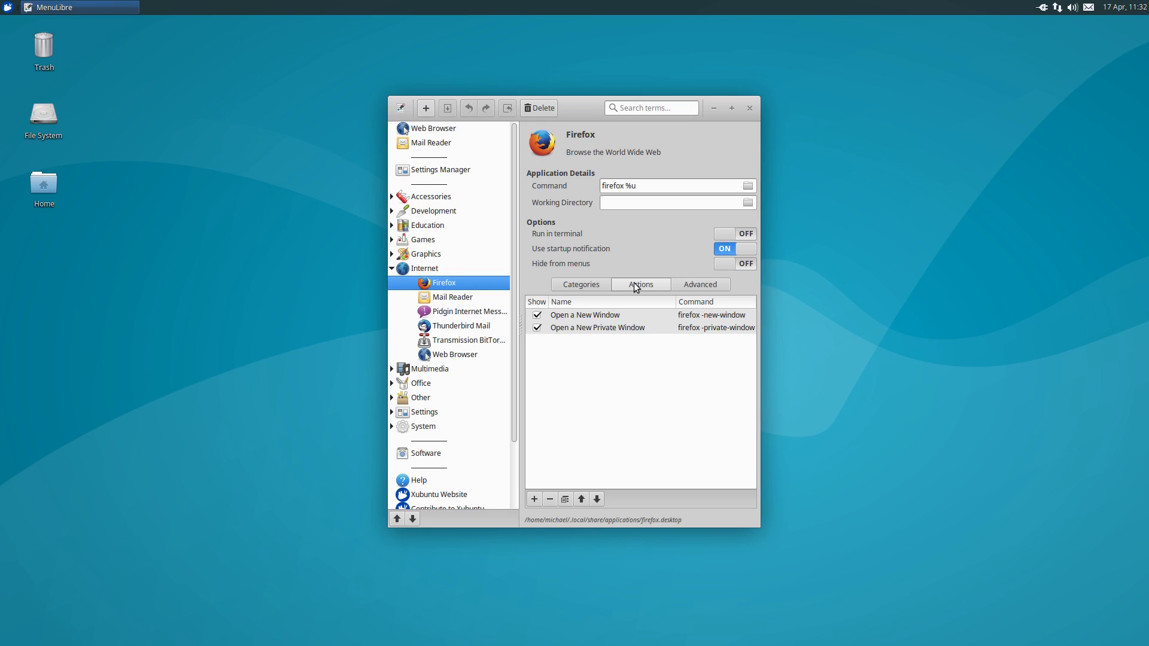
{"action": "left_click", "coordinate": [682, 287]}
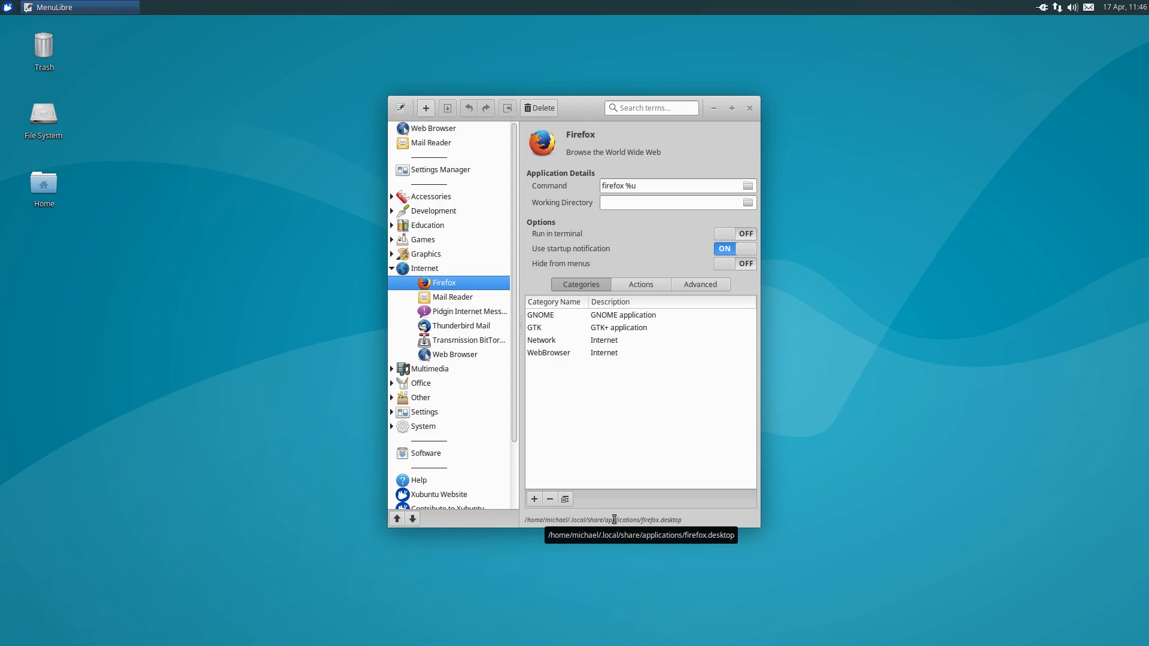
{"action": "left_click", "coordinate": [493, 311]}
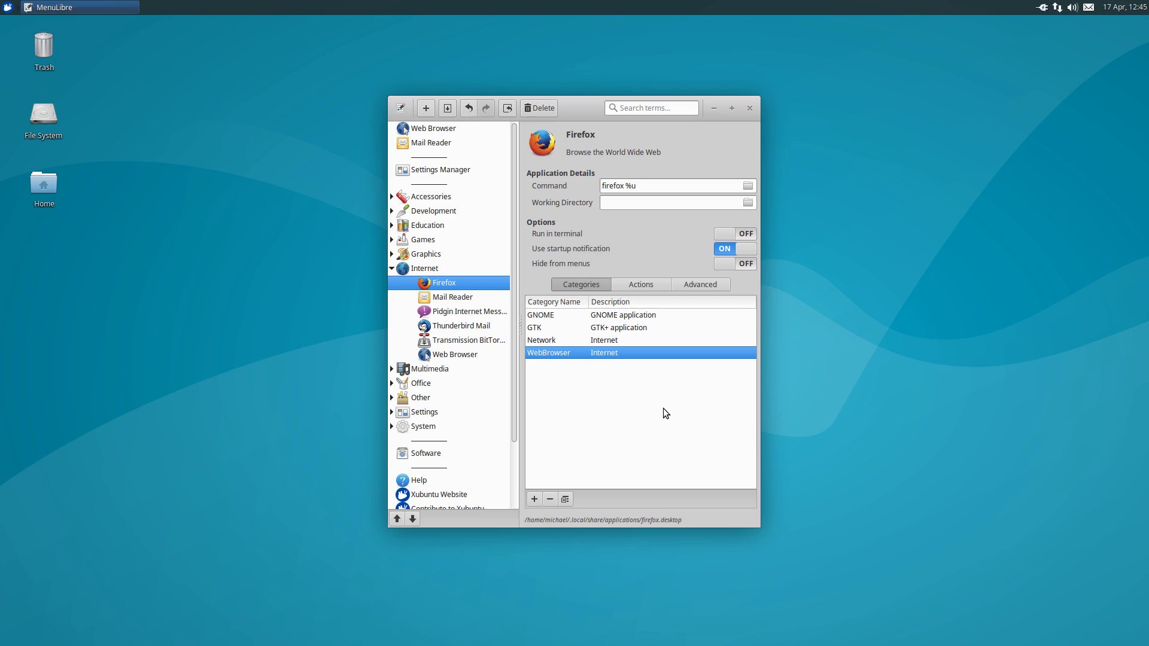
Add a Games > Shooter category to Firefox, remove it, then clear all its categories
{"action": "left_click", "coordinate": [535, 499]}
{"action": "left_click", "coordinate": [559, 365]}
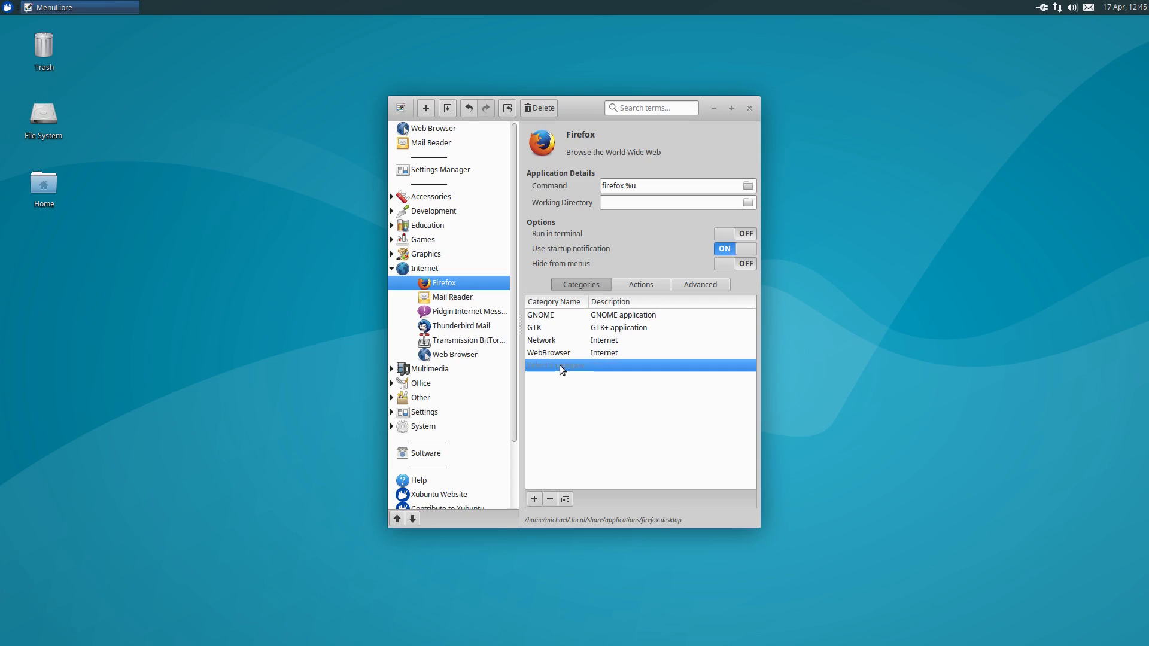
{"action": "left_click", "coordinate": [559, 365]}
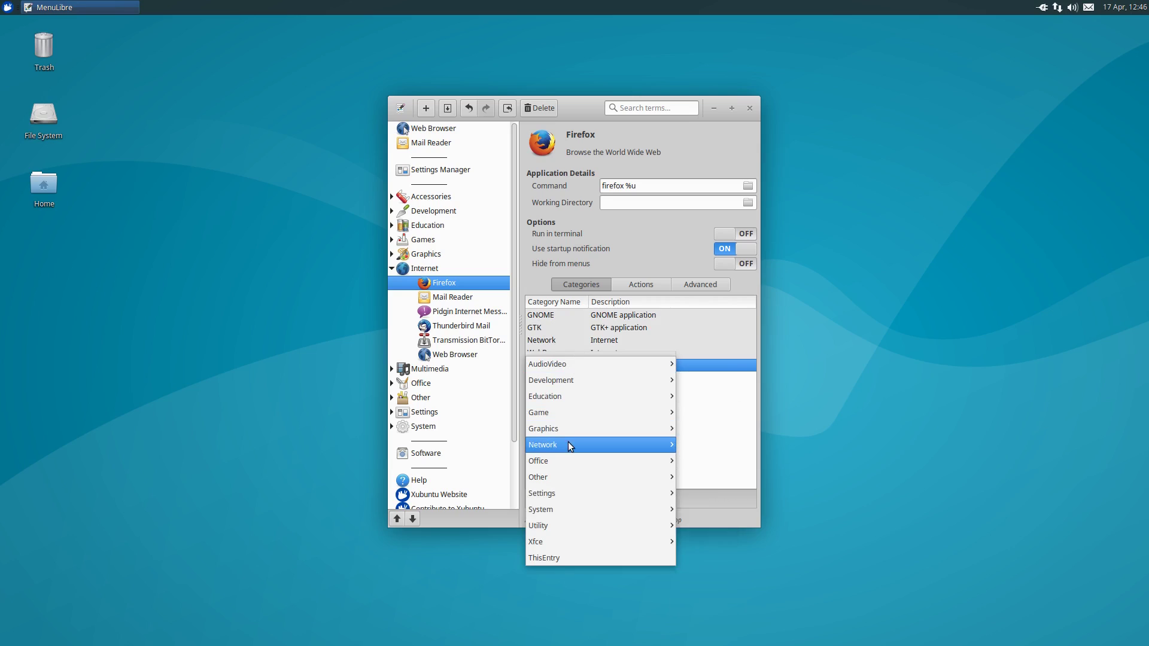
{"action": "mouse_move", "coordinate": [568, 446]}
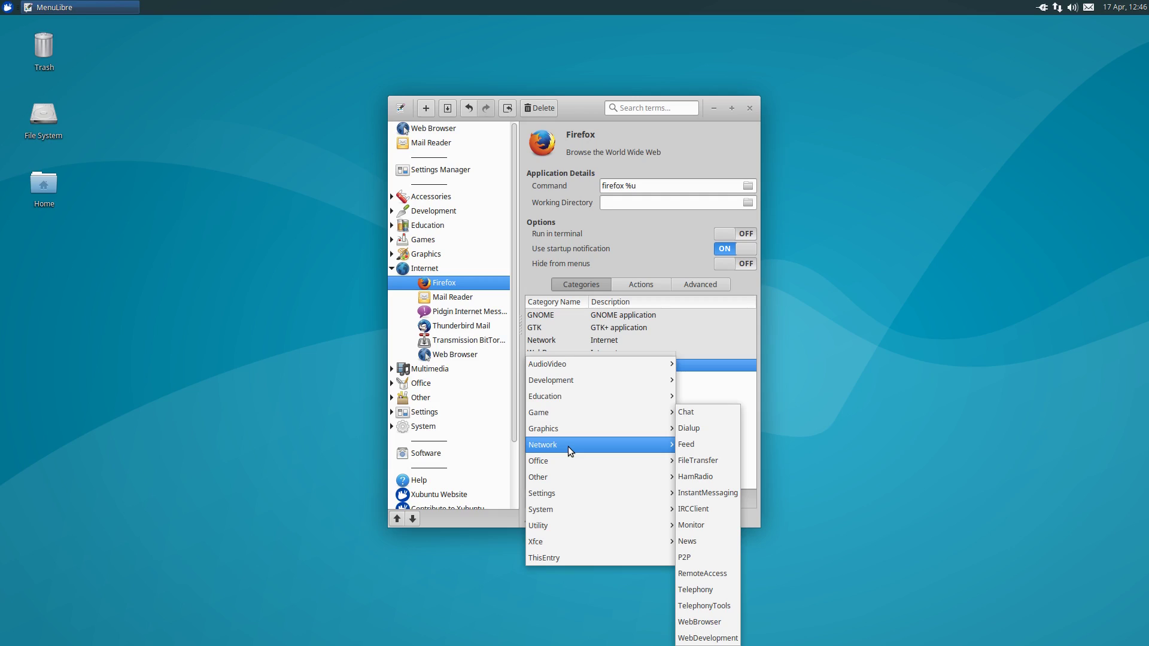
{"action": "left_click", "coordinate": [702, 417]}
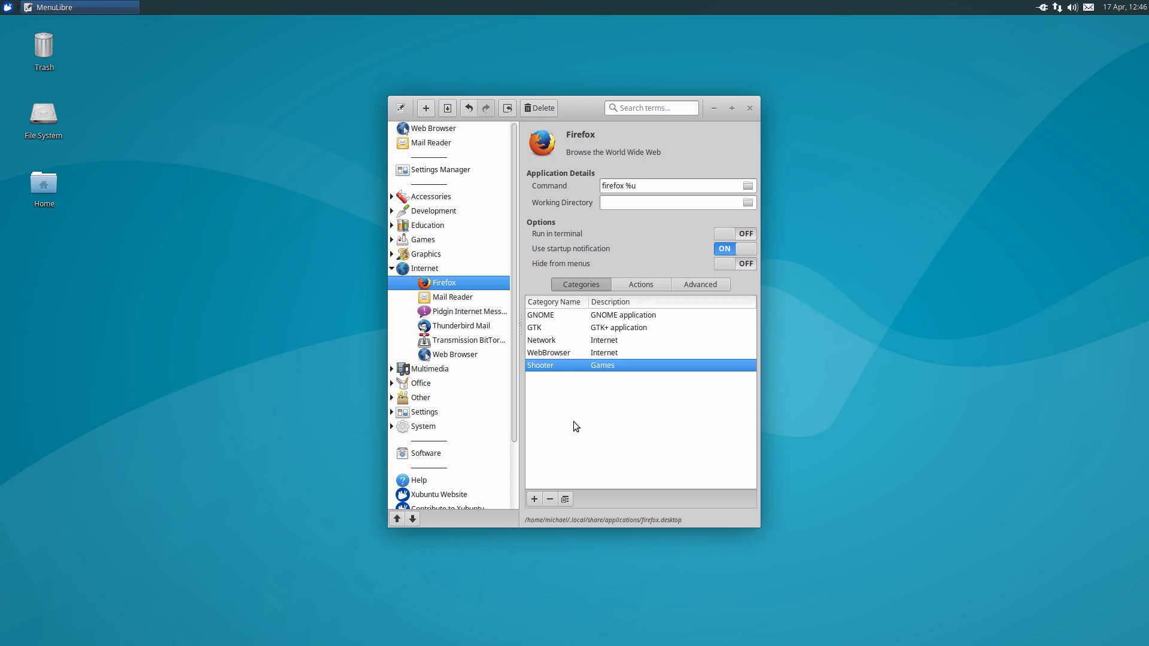
{"action": "left_click", "coordinate": [550, 499]}
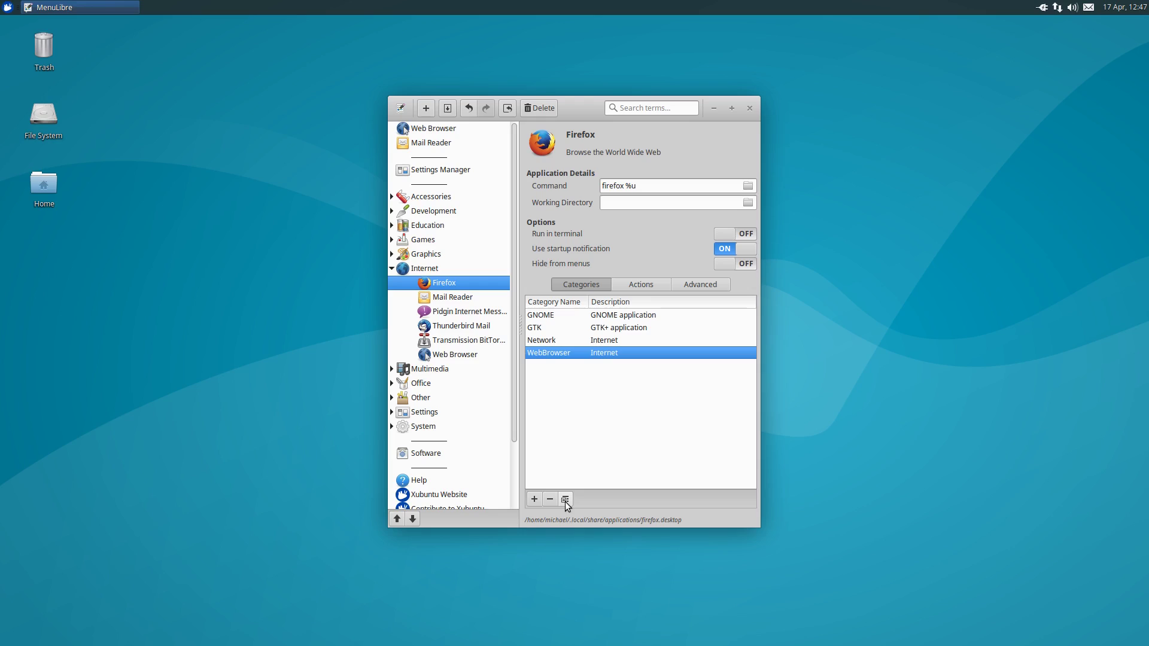
{"action": "left_click", "coordinate": [565, 500]}
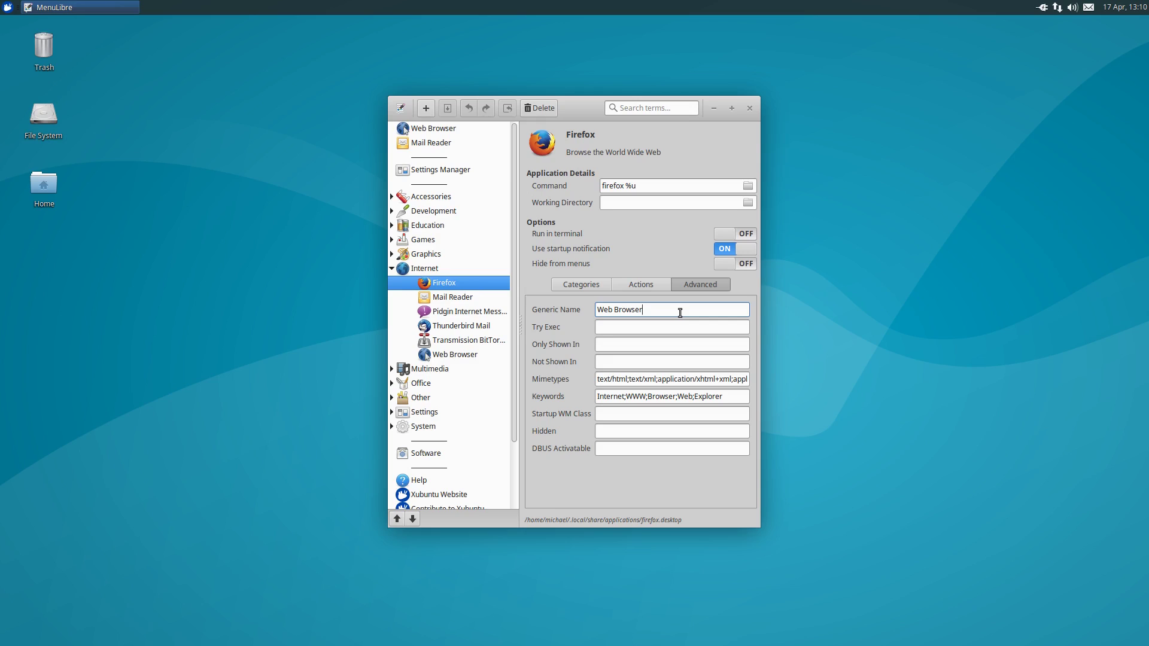
{"action": "left_click", "coordinate": [656, 323]}
{"action": "left_click", "coordinate": [637, 345]}
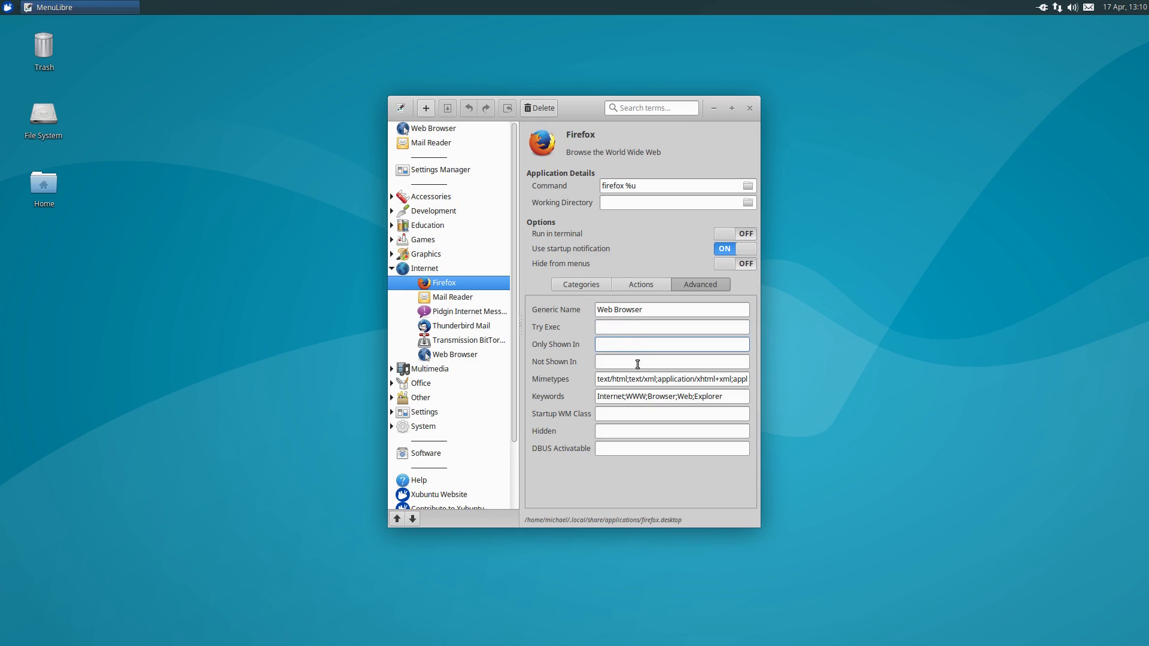
{"action": "left_click", "coordinate": [637, 364]}
{"action": "left_click", "coordinate": [632, 378]}
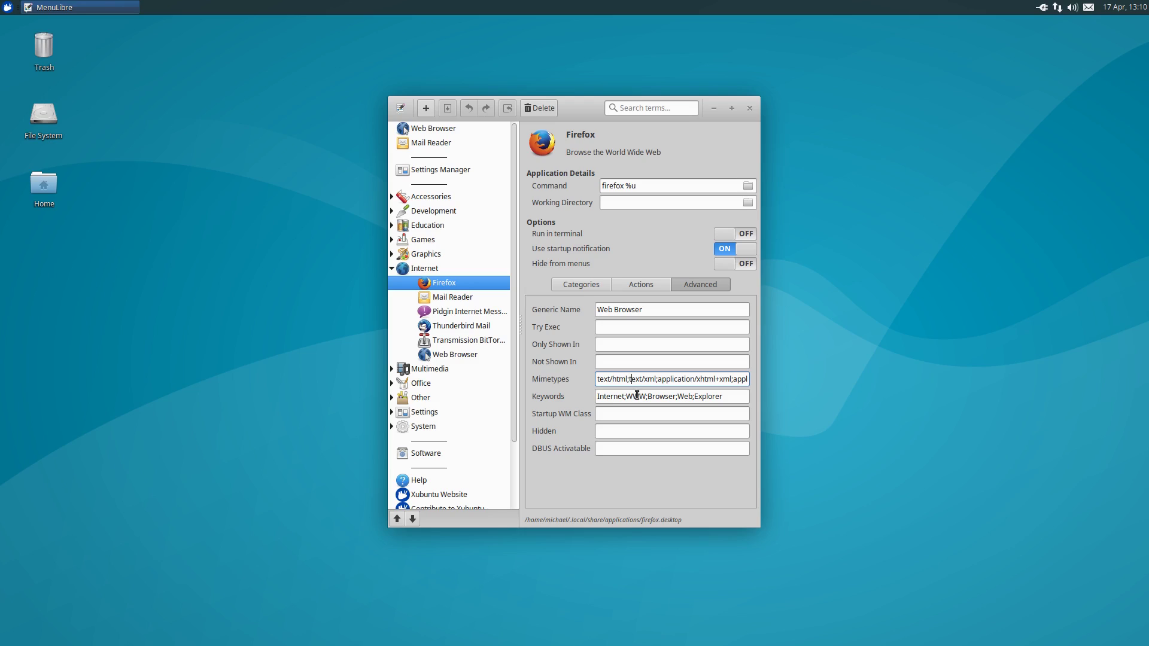
{"action": "left_click", "coordinate": [638, 396]}
{"action": "left_click", "coordinate": [644, 418]}
{"action": "left_click", "coordinate": [616, 453]}
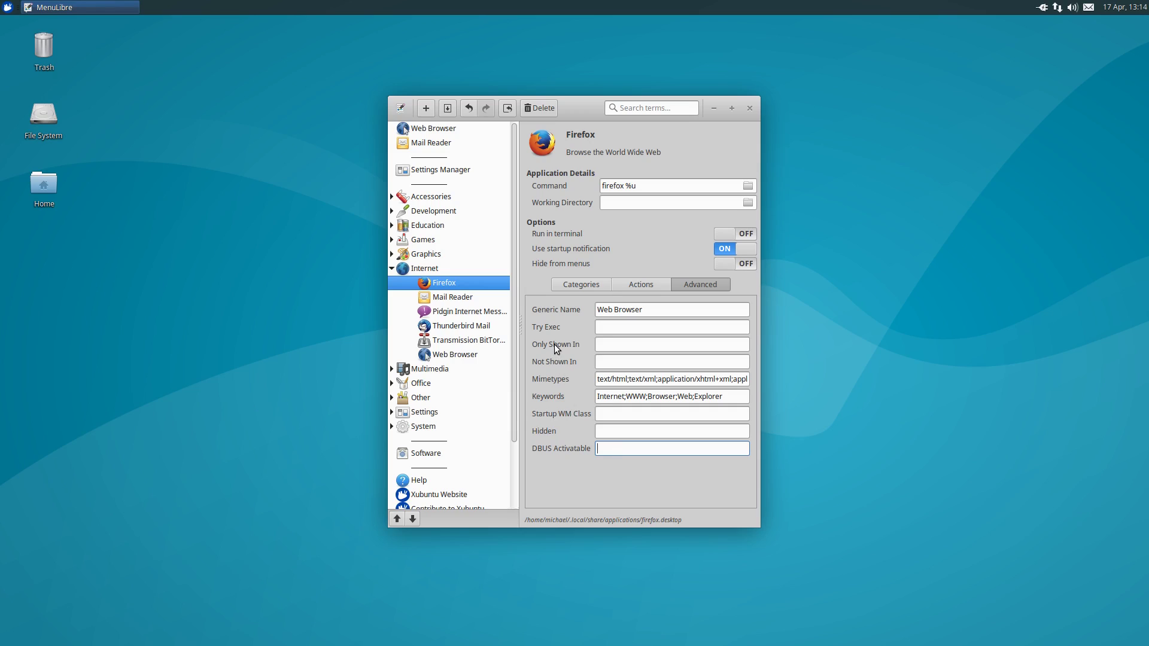
{"action": "mouse_move", "coordinate": [553, 344]}
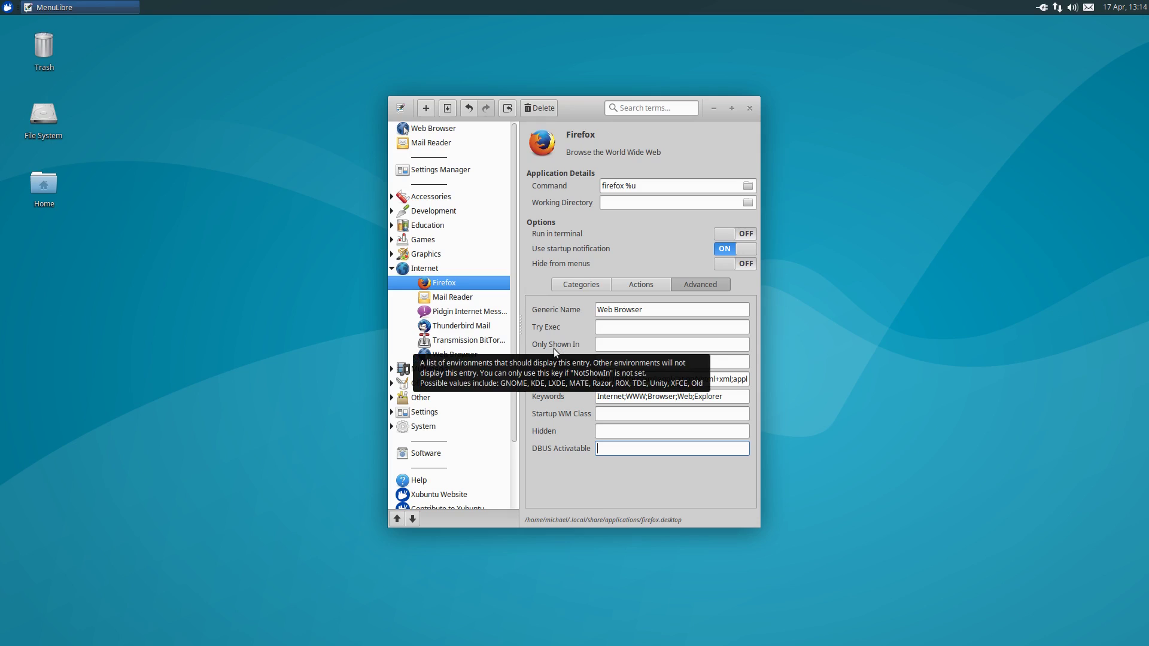
{"action": "mouse_move", "coordinate": [560, 447]}
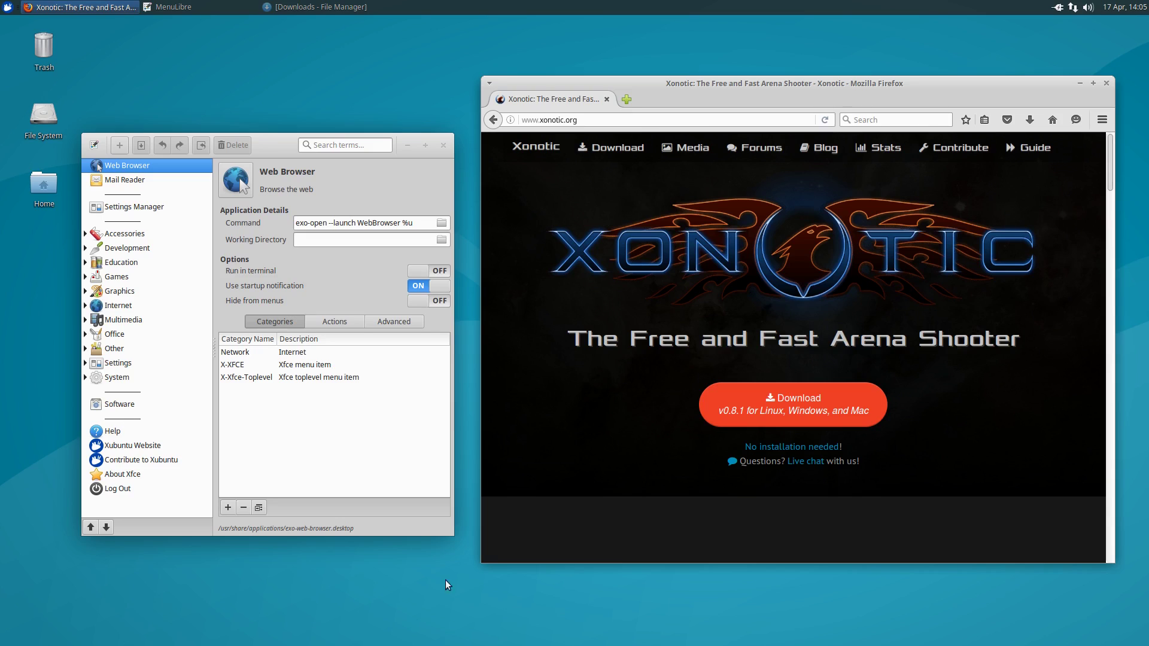
Download the Xonotic v0.8.1 zip from xonotic.org, saving the file
{"action": "left_click", "coordinate": [626, 125]}
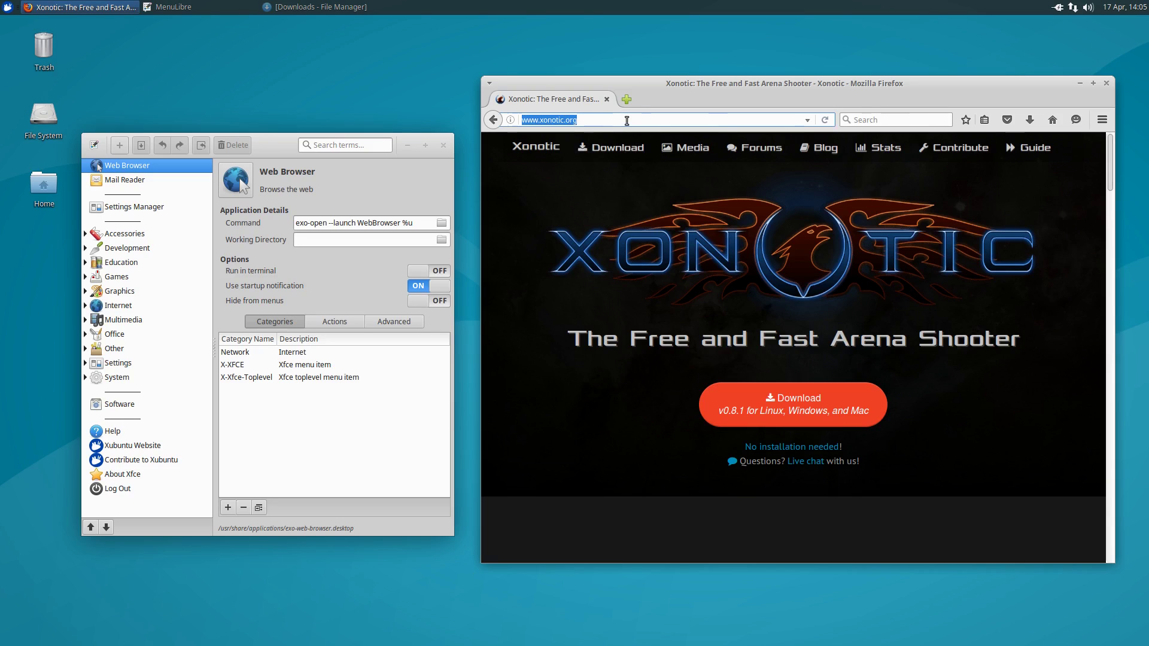
{"action": "left_click", "coordinate": [629, 387]}
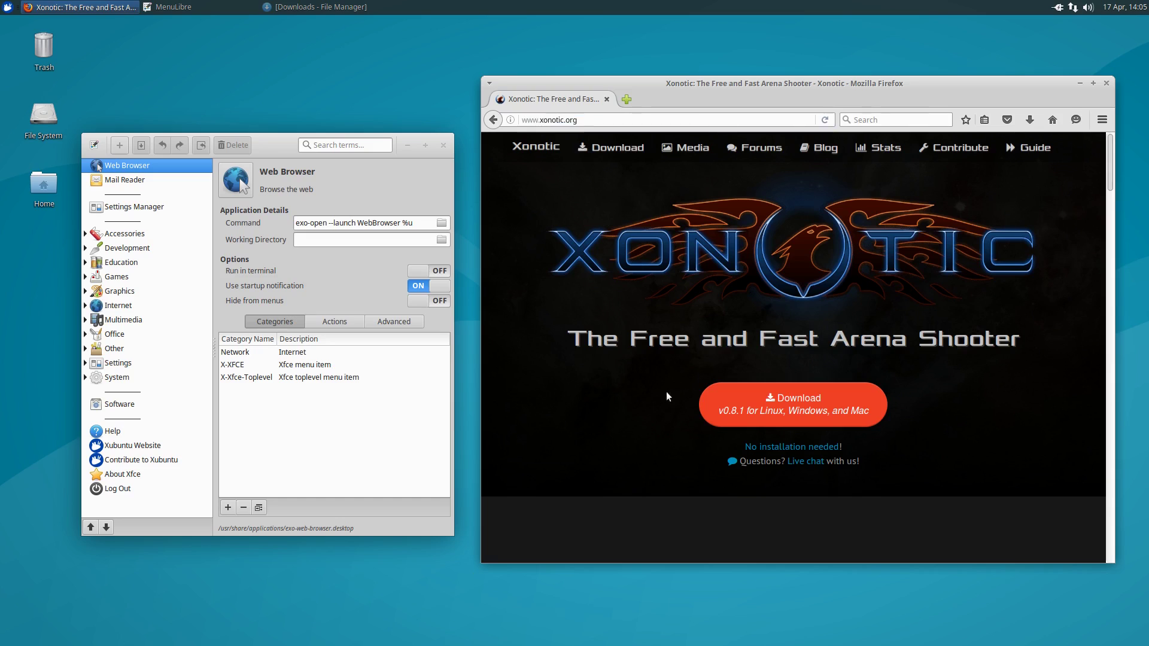
{"action": "left_click", "coordinate": [805, 408]}
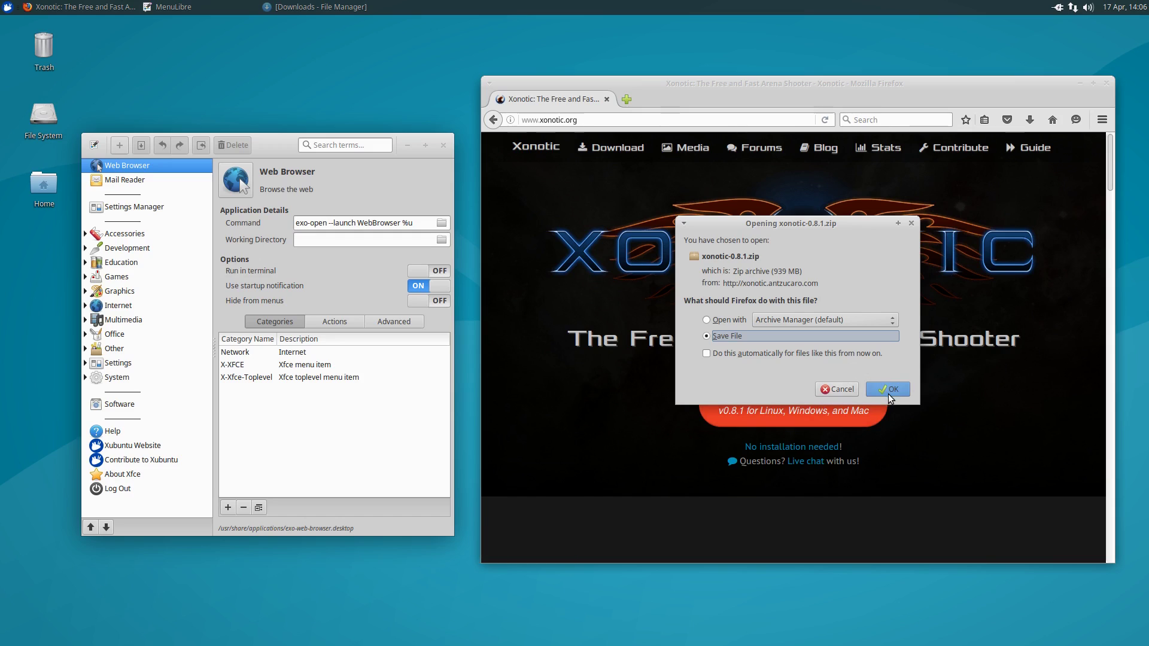
{"action": "left_click", "coordinate": [889, 395]}
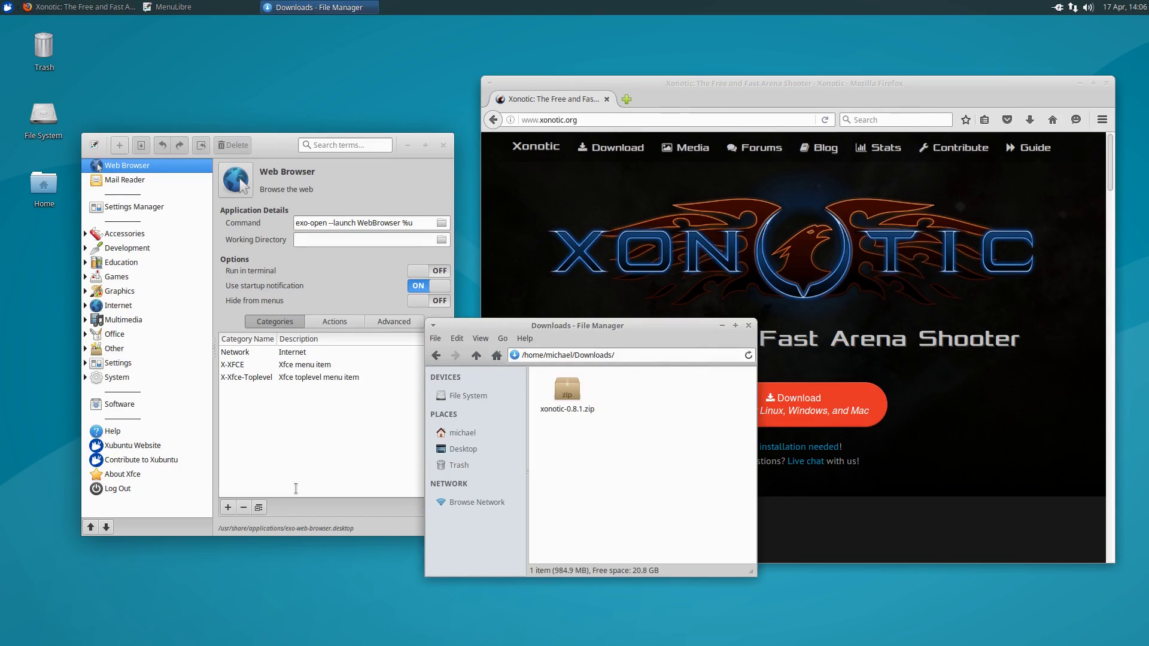
Extract xonotic-0.8.1.zip in place with Extract Here
{"action": "right_click", "coordinate": [566, 399]}
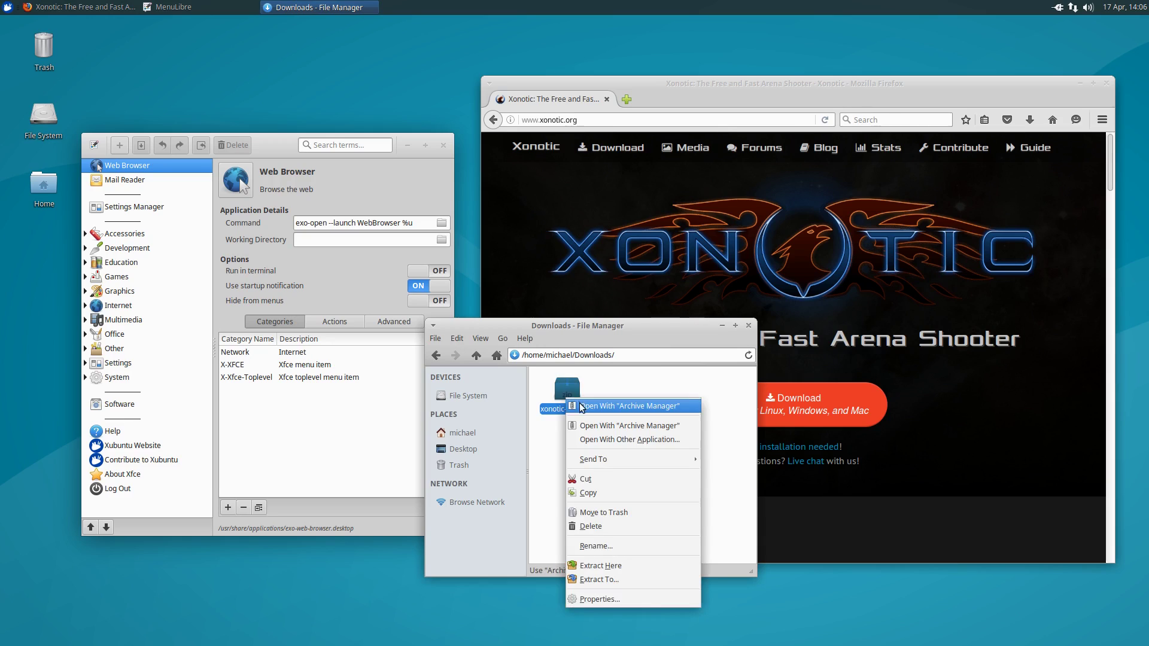
{"action": "left_click", "coordinate": [630, 568]}
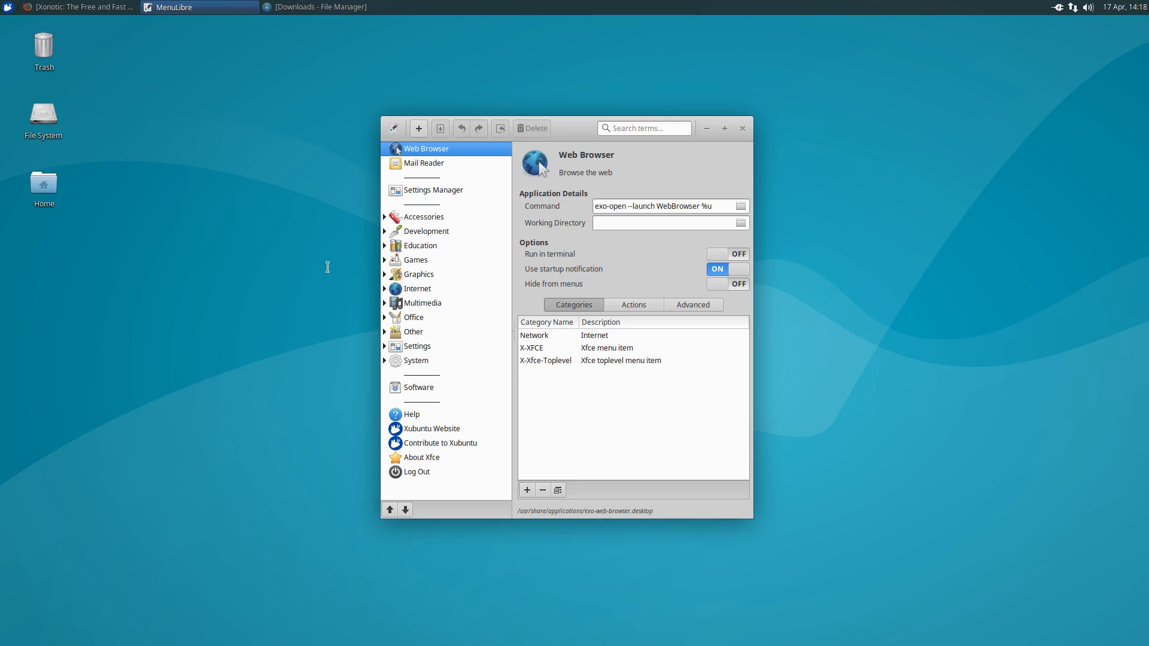
Add a new launcher under the Games category
{"action": "left_click", "coordinate": [385, 259]}
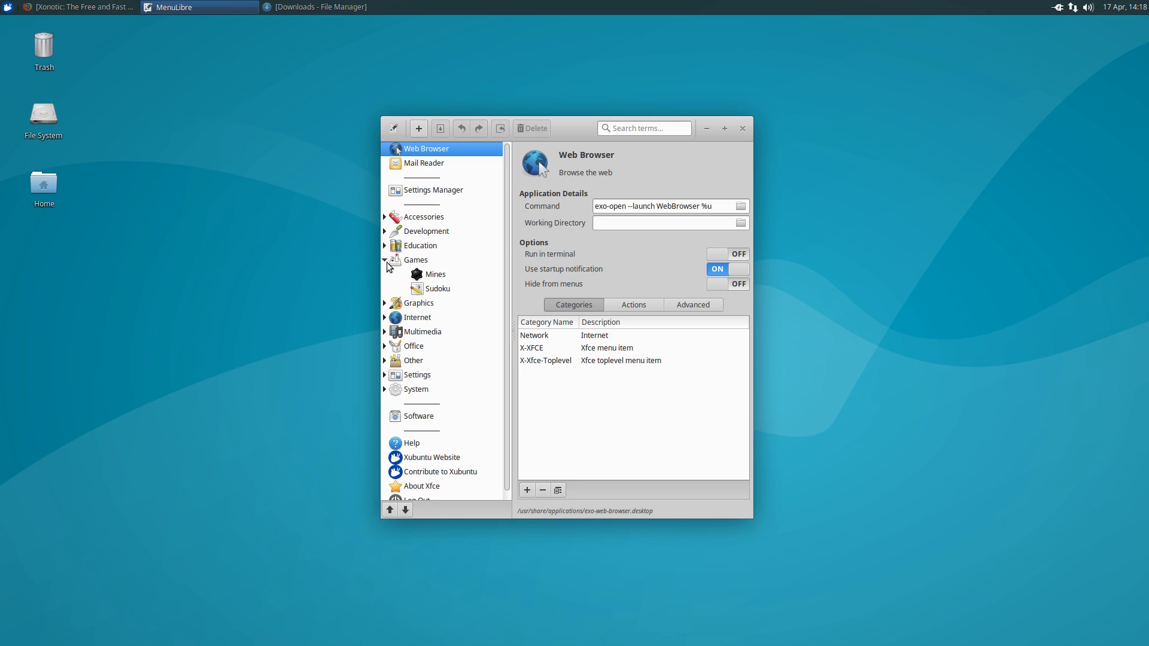
{"action": "left_click", "coordinate": [412, 261]}
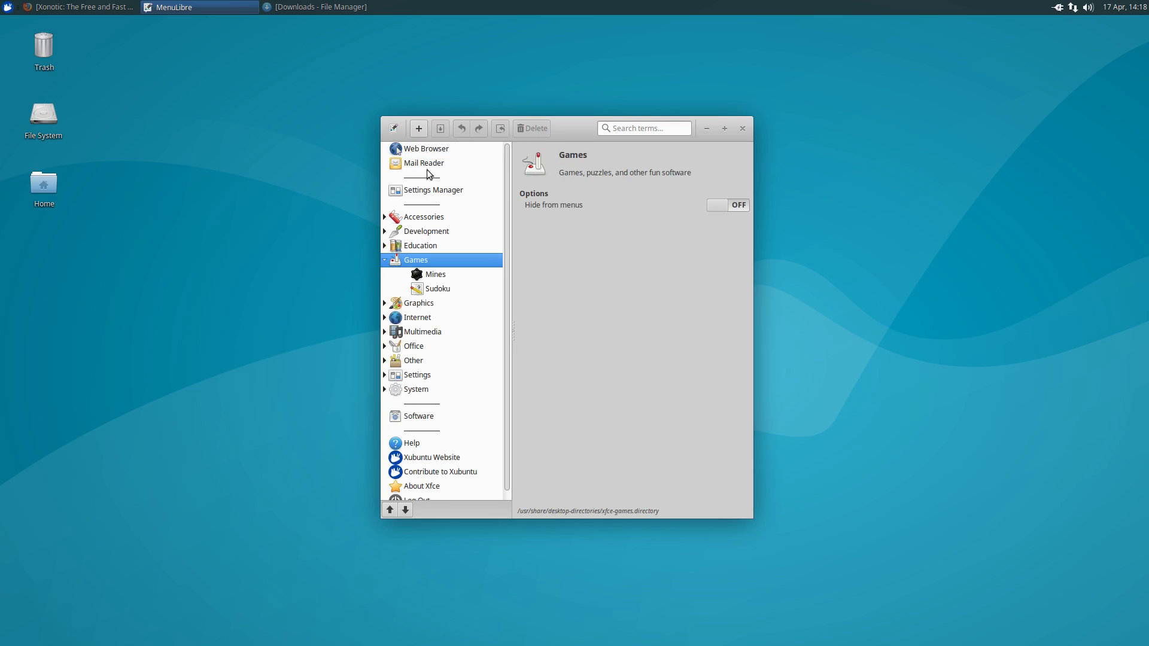
{"action": "left_click", "coordinate": [419, 128]}
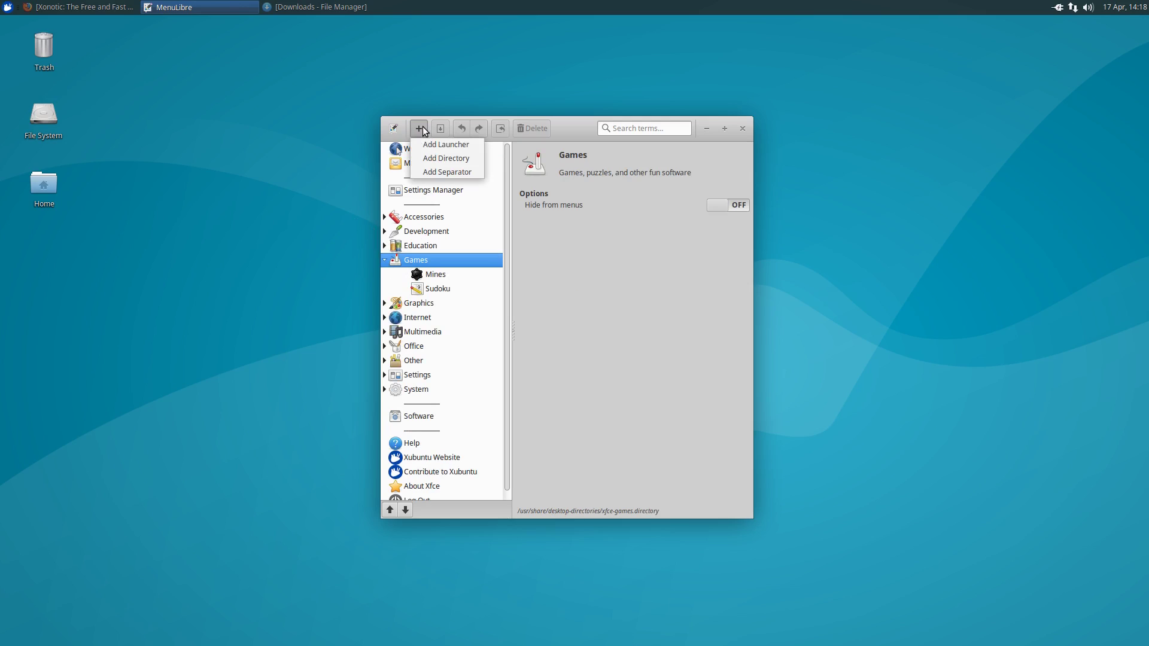
{"action": "left_click", "coordinate": [429, 146]}
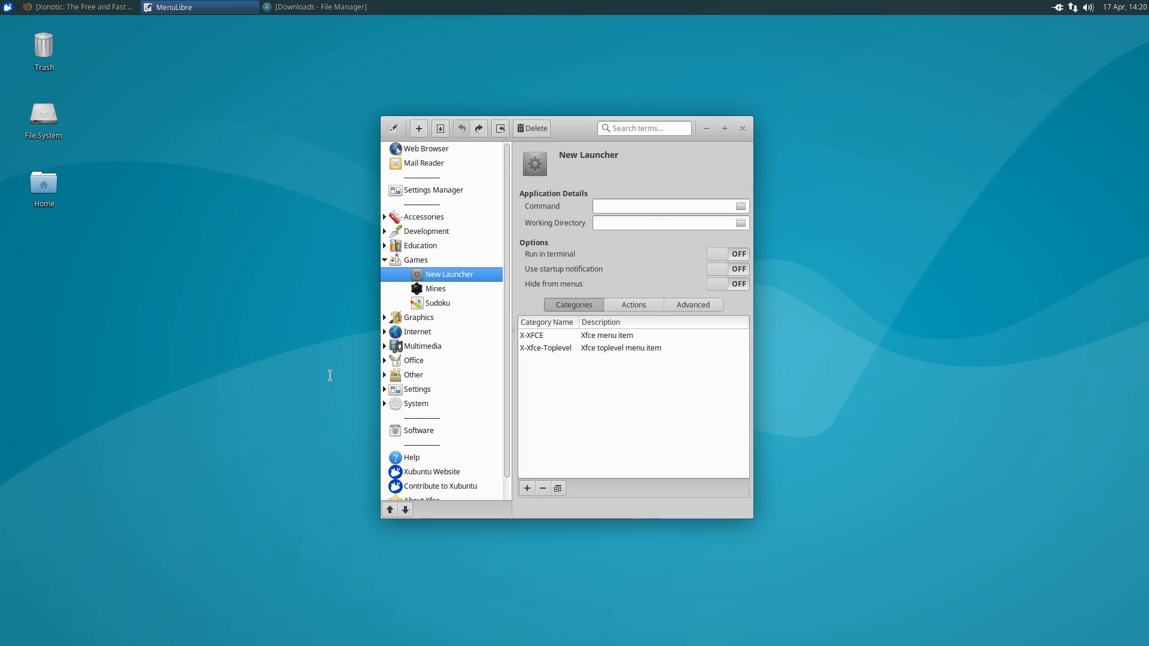
Rename the new launcher to 'Xonotic' and give it the description 'First Person Shooter'
{"action": "left_click", "coordinate": [592, 155]}
{"action": "left_click", "coordinate": [596, 154]}
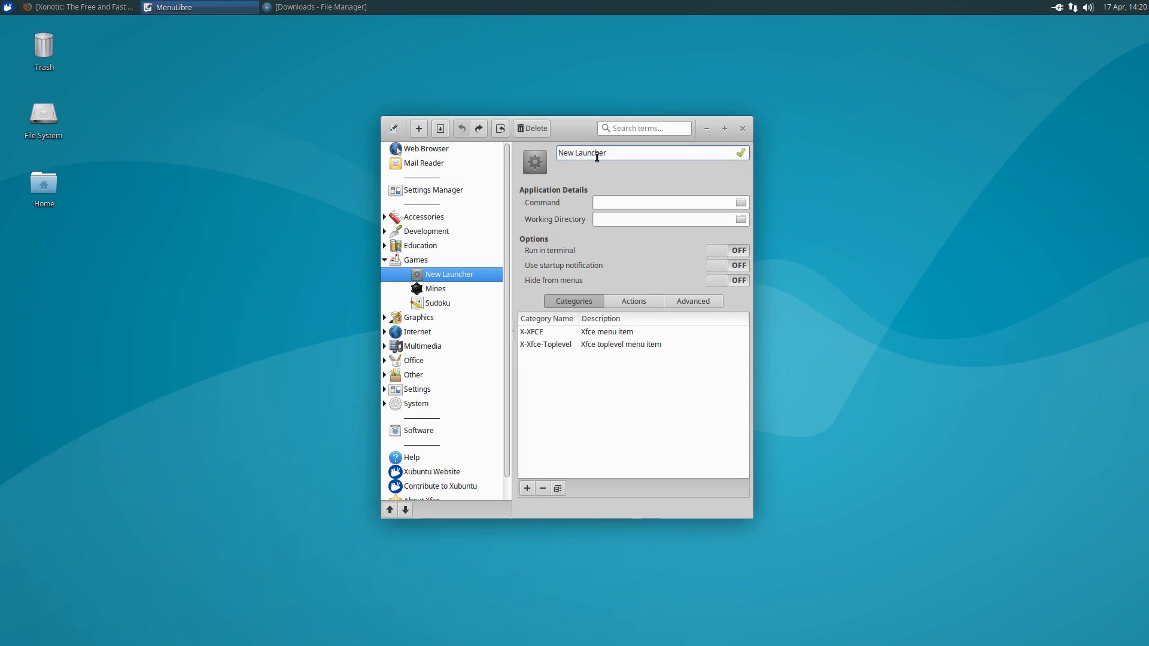
{"action": "triple_click", "coordinate": [597, 155]}
{"action": "type", "text": "Xonotic"}
{"action": "key", "text": "Return"}
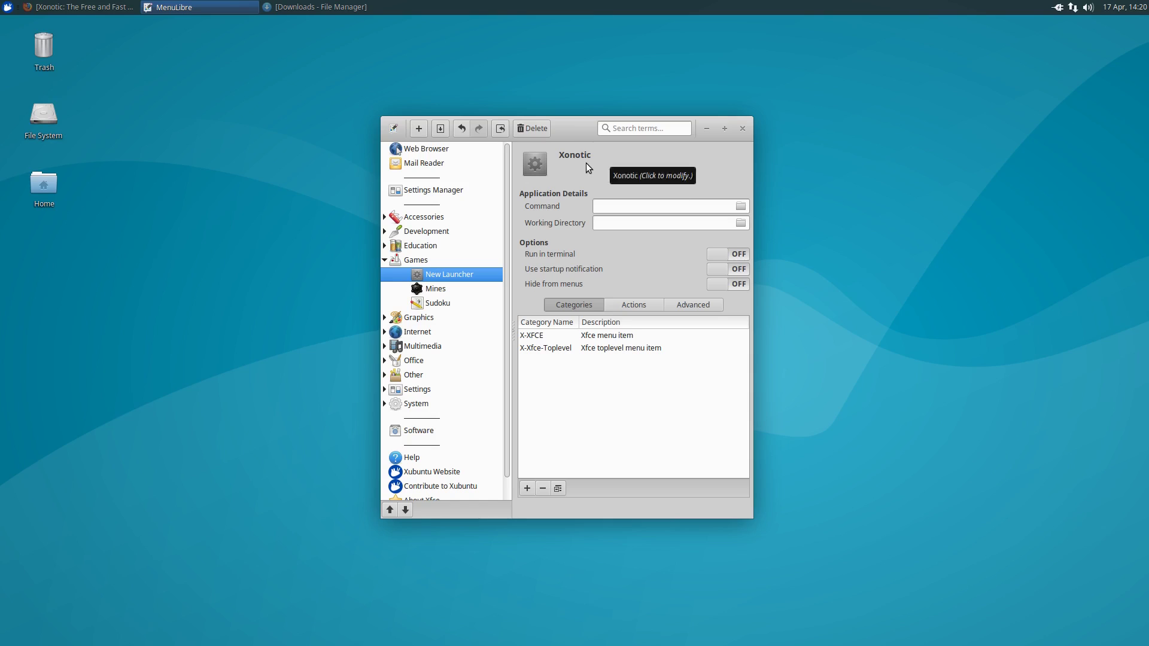
{"action": "left_click", "coordinate": [585, 169]}
{"action": "type", "text": "First Person Shooter"}
{"action": "left_click", "coordinate": [744, 161]}
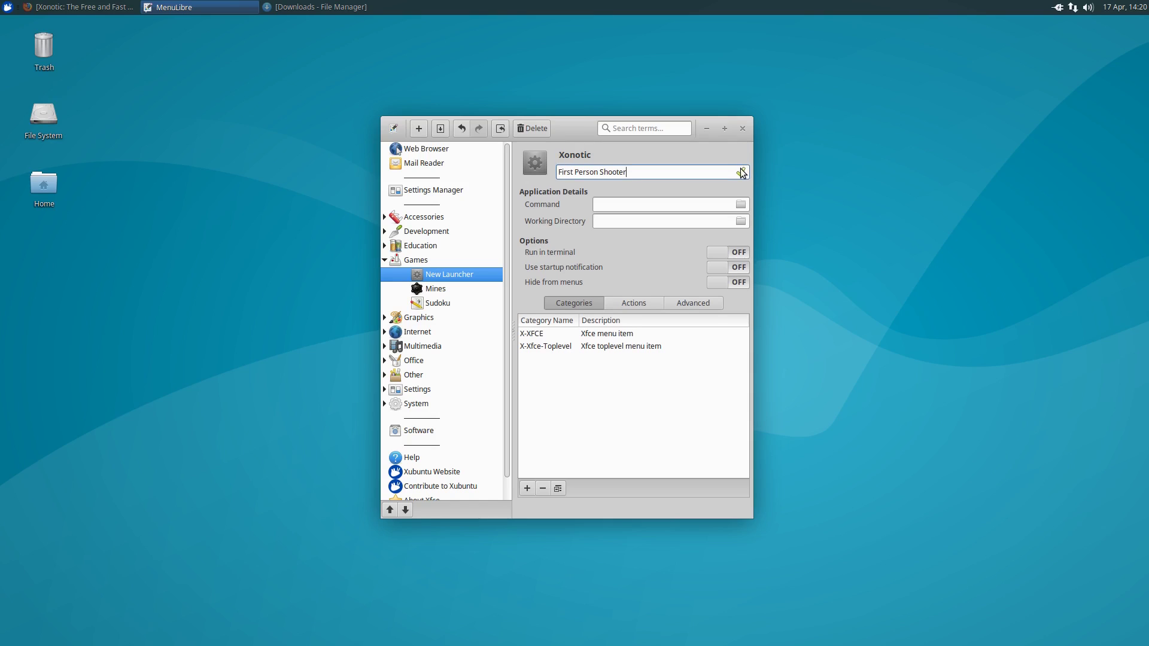
{"action": "left_click", "coordinate": [740, 172]}
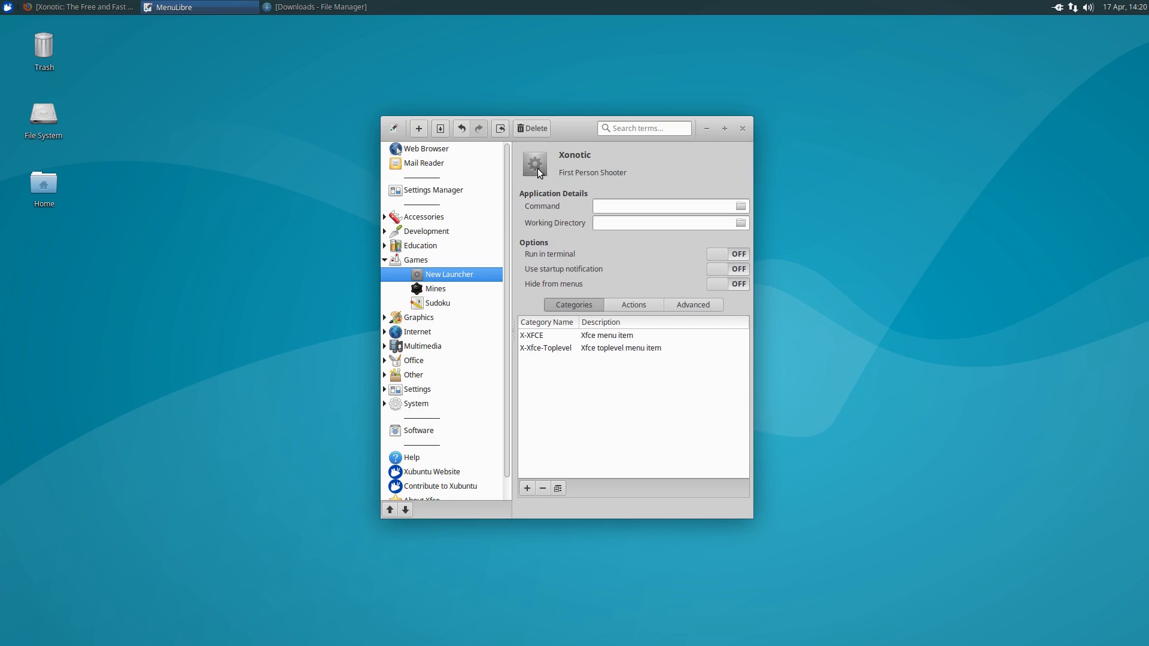
Search the installed icons for 'xonoti', then close the picker without choosing one
{"action": "left_click", "coordinate": [536, 164]}
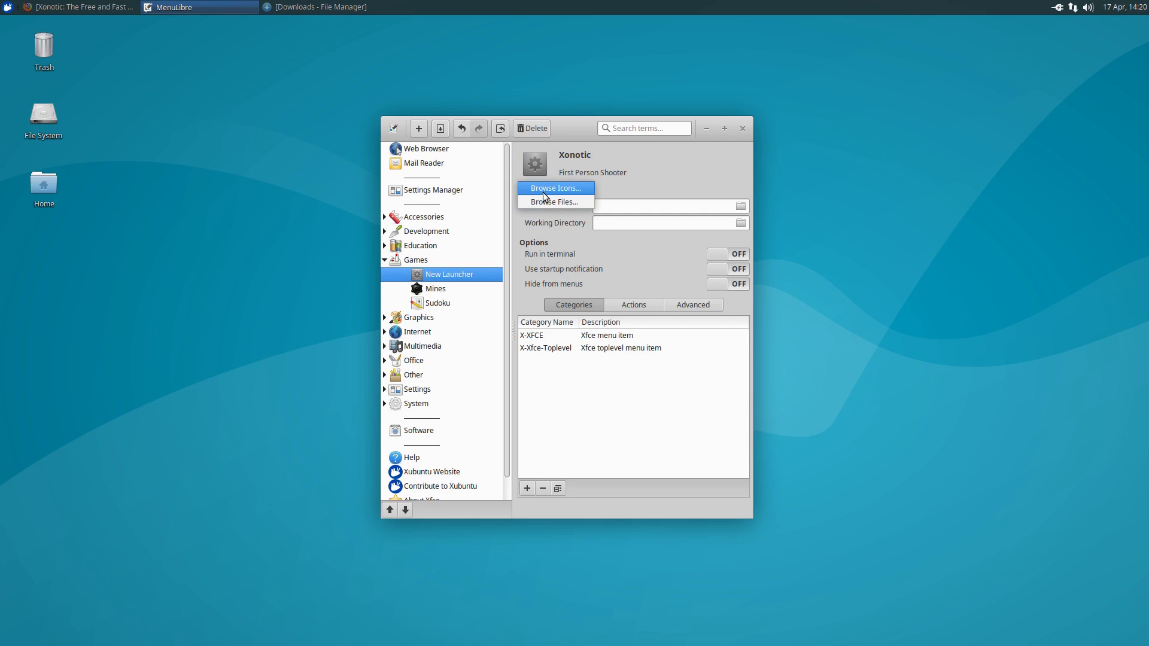
{"action": "left_click", "coordinate": [543, 193]}
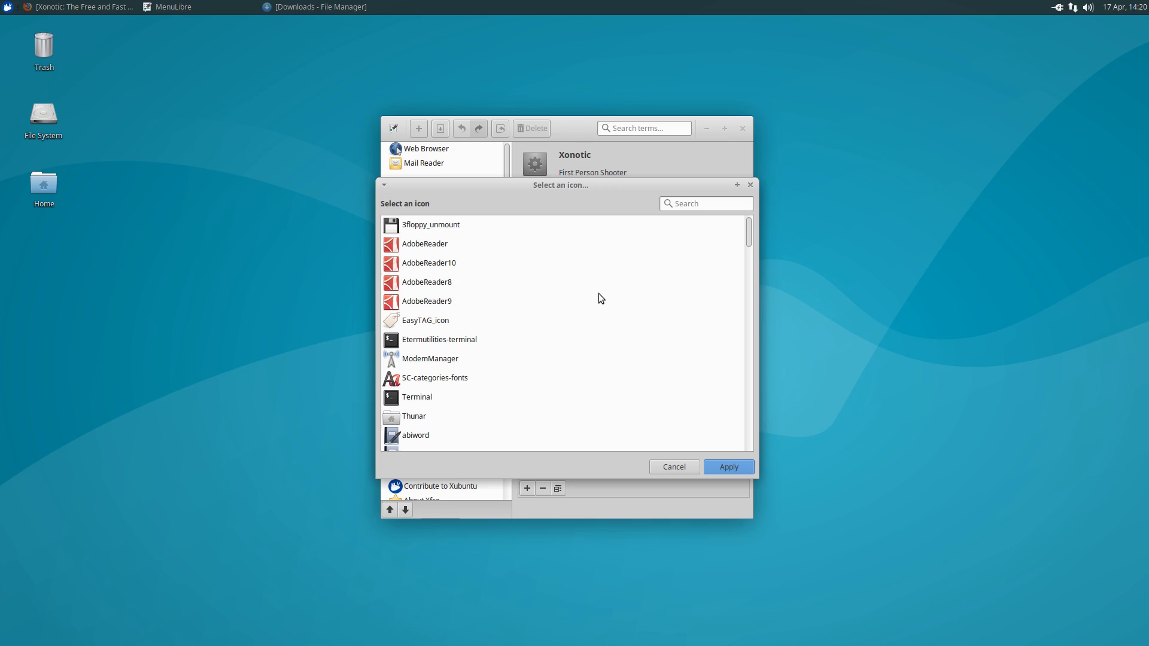
{"action": "left_click", "coordinate": [701, 205]}
{"action": "type", "text": "xonoti"}
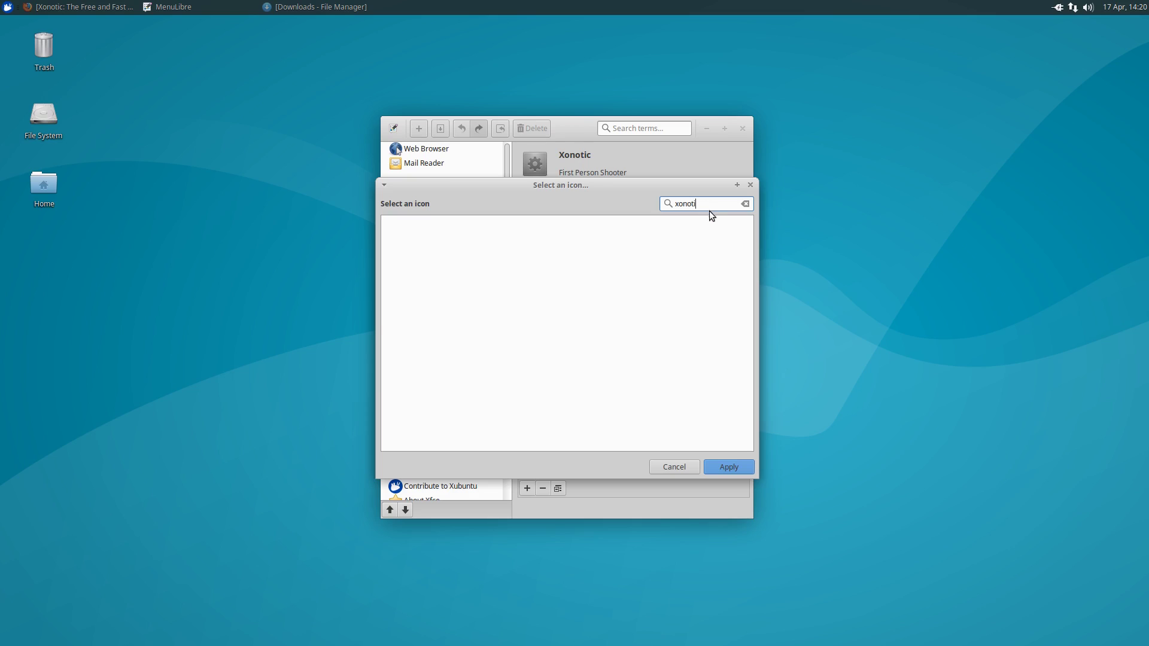
{"action": "left_click", "coordinate": [674, 467]}
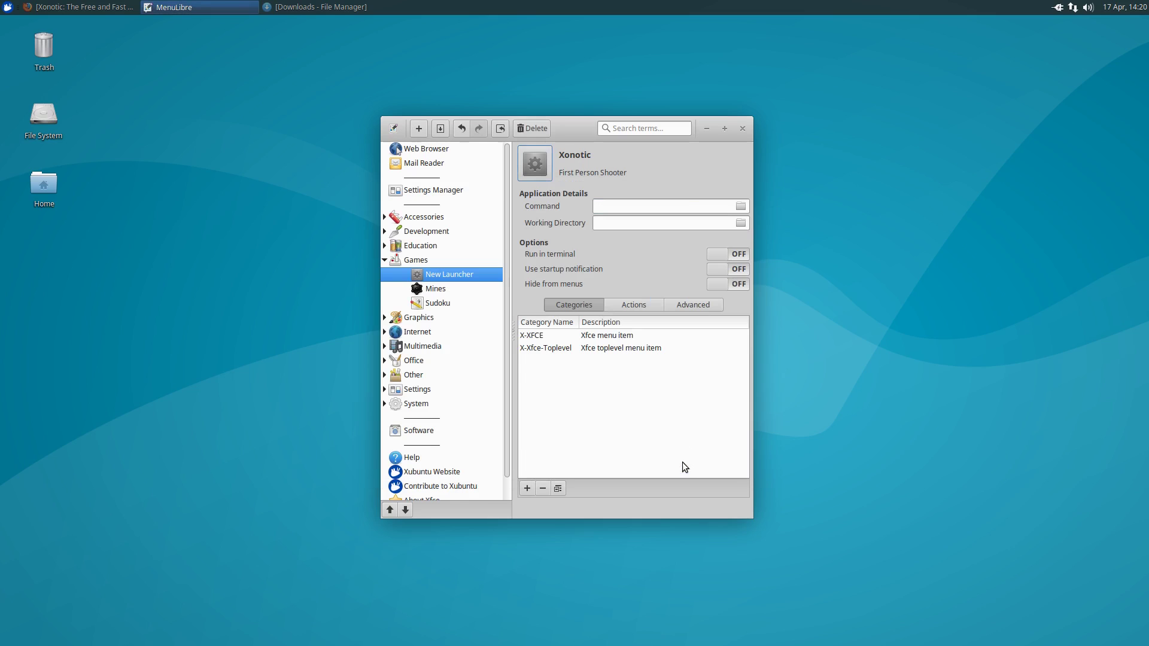
Set the icon to xonotic_icon.svg from Downloads/Xonotic/misc/logos
{"action": "left_click", "coordinate": [534, 168]}
{"action": "left_click", "coordinate": [554, 202]}
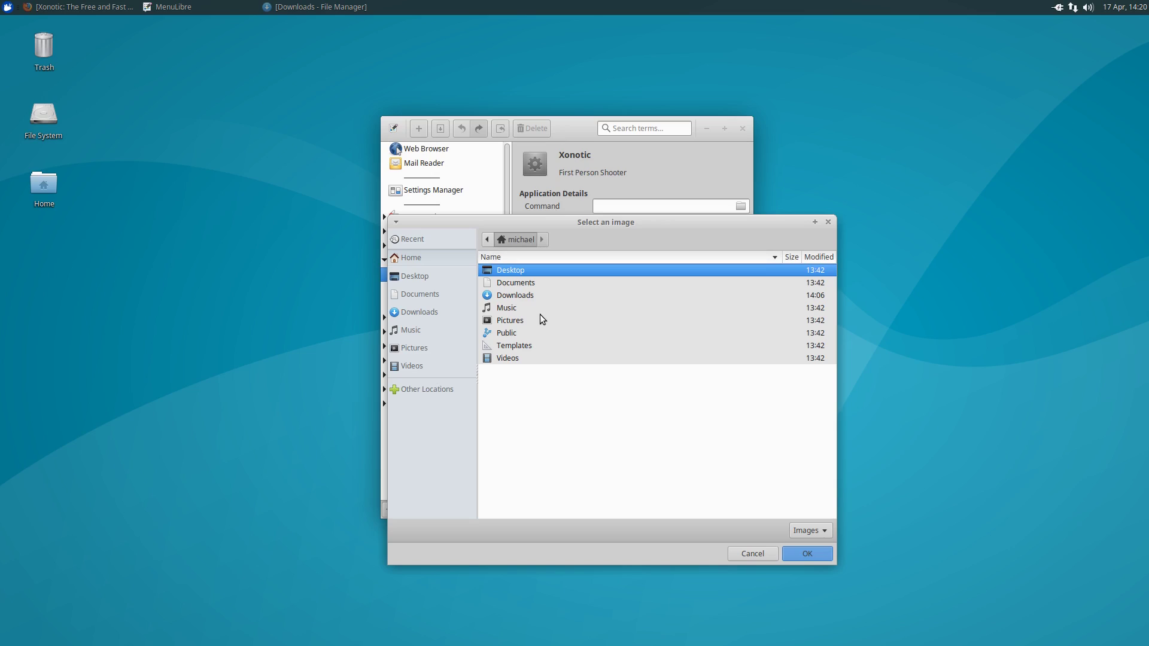
{"action": "double_click", "coordinate": [530, 295]}
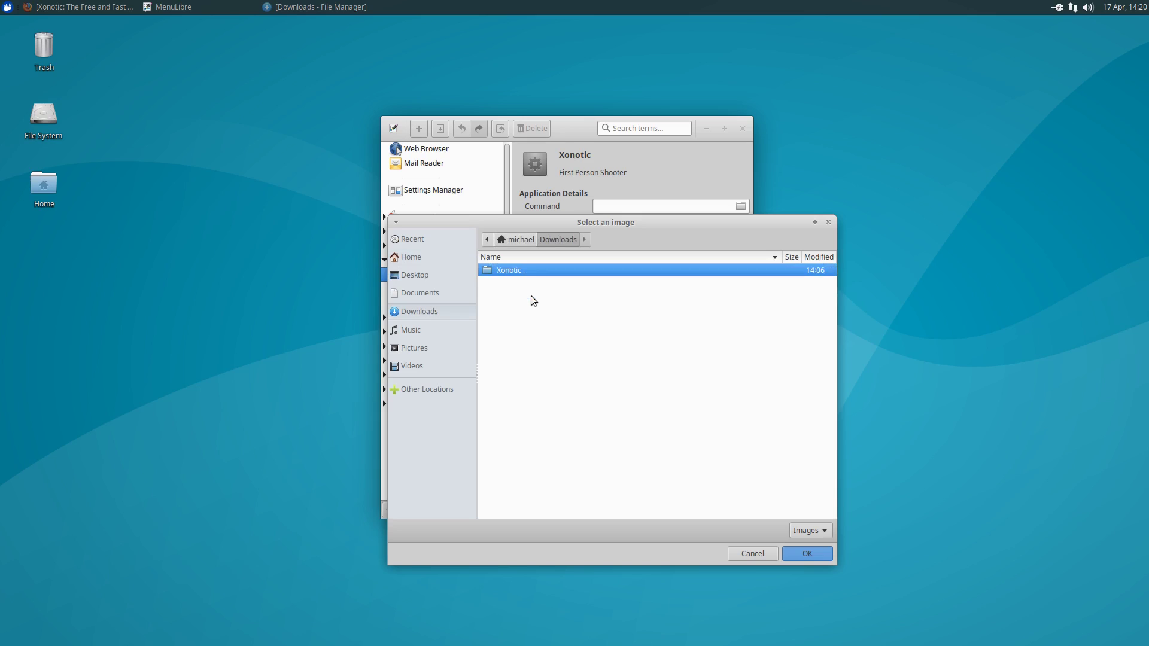
{"action": "double_click", "coordinate": [534, 268]}
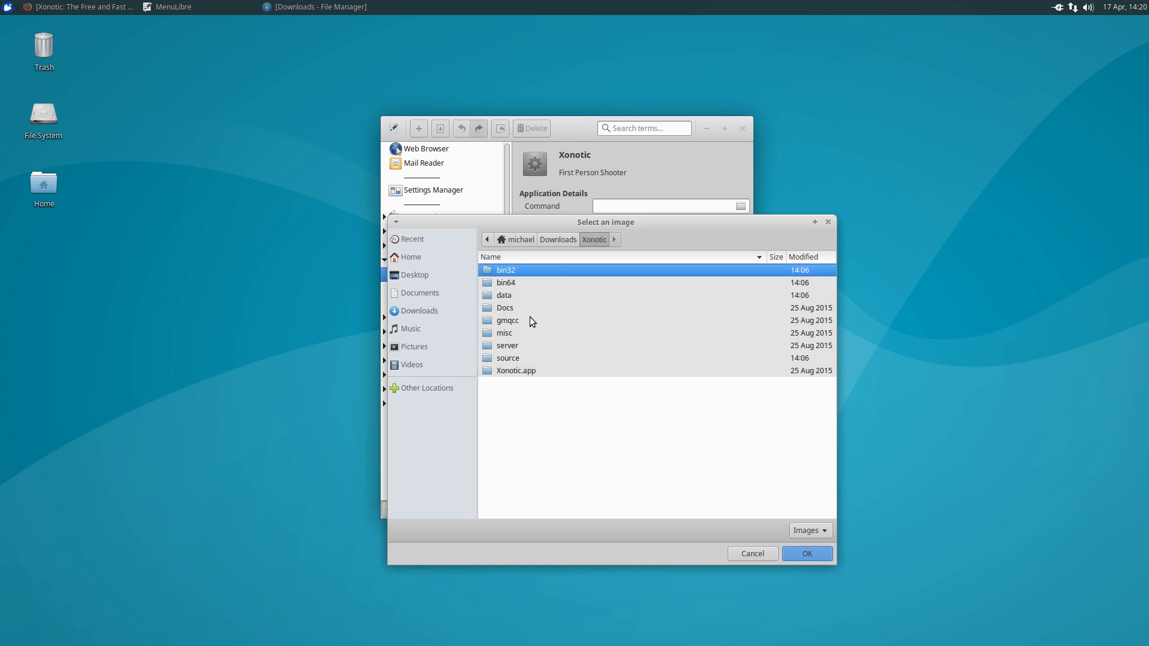
{"action": "double_click", "coordinate": [526, 336]}
{"action": "double_click", "coordinate": [530, 279]}
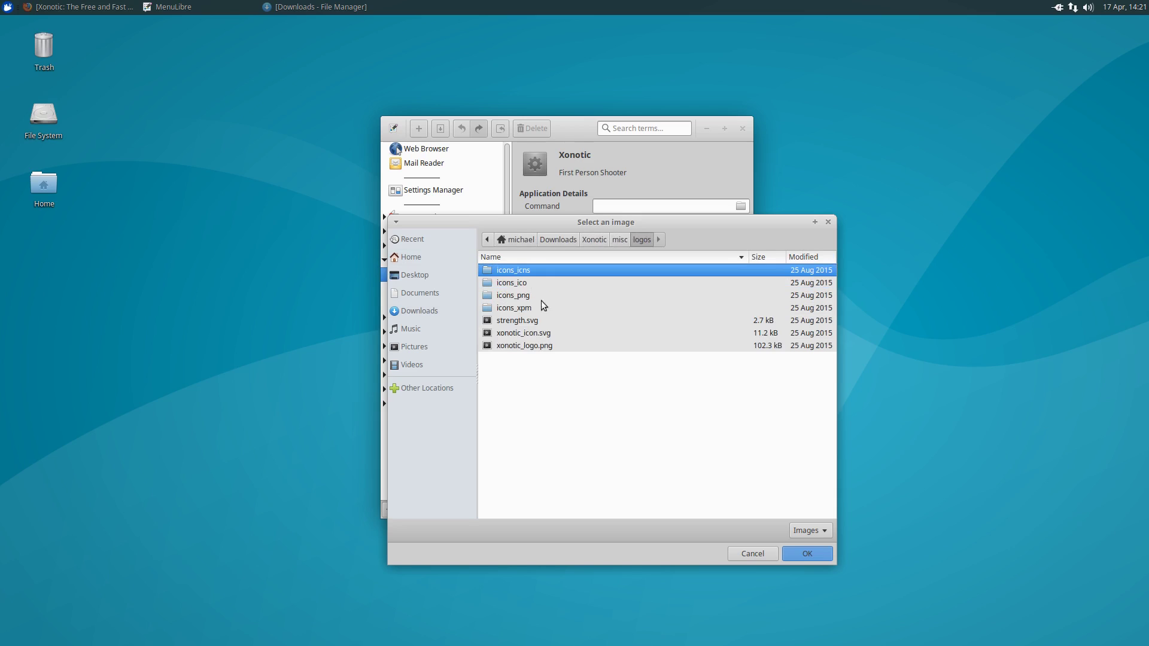
{"action": "double_click", "coordinate": [556, 333]}
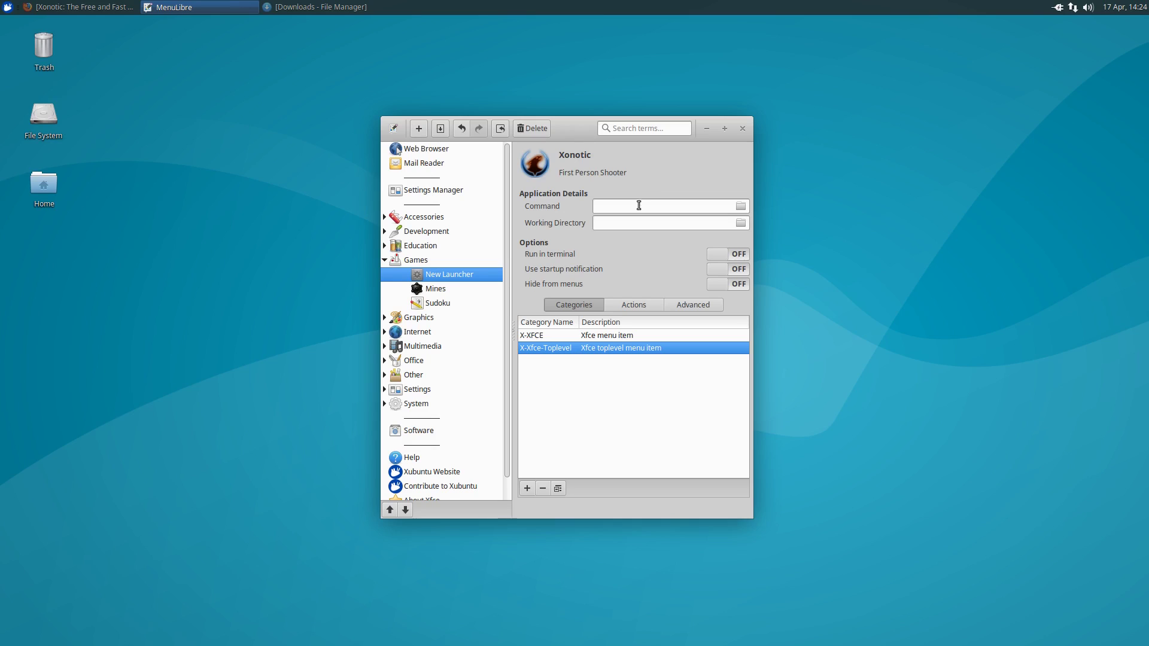
Add a new category row to the Xonotic launcher set to Games > Shooter
{"action": "left_click", "coordinate": [528, 488]}
{"action": "left_click", "coordinate": [542, 361]}
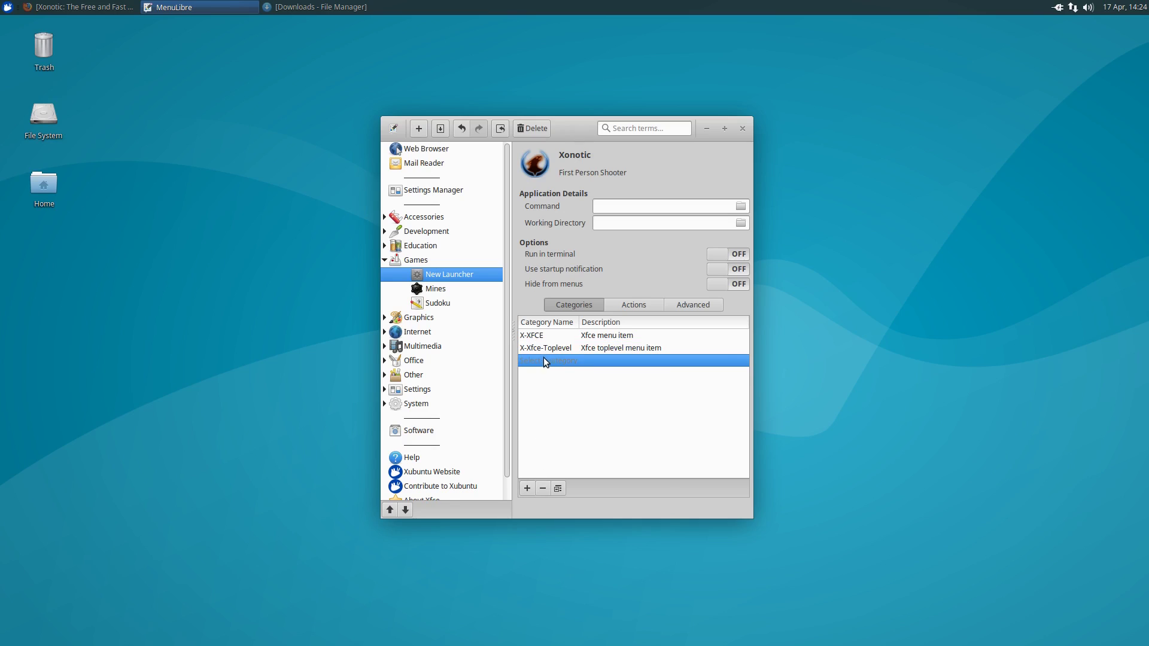
{"action": "left_click", "coordinate": [546, 359]}
{"action": "mouse_move", "coordinate": [562, 408]}
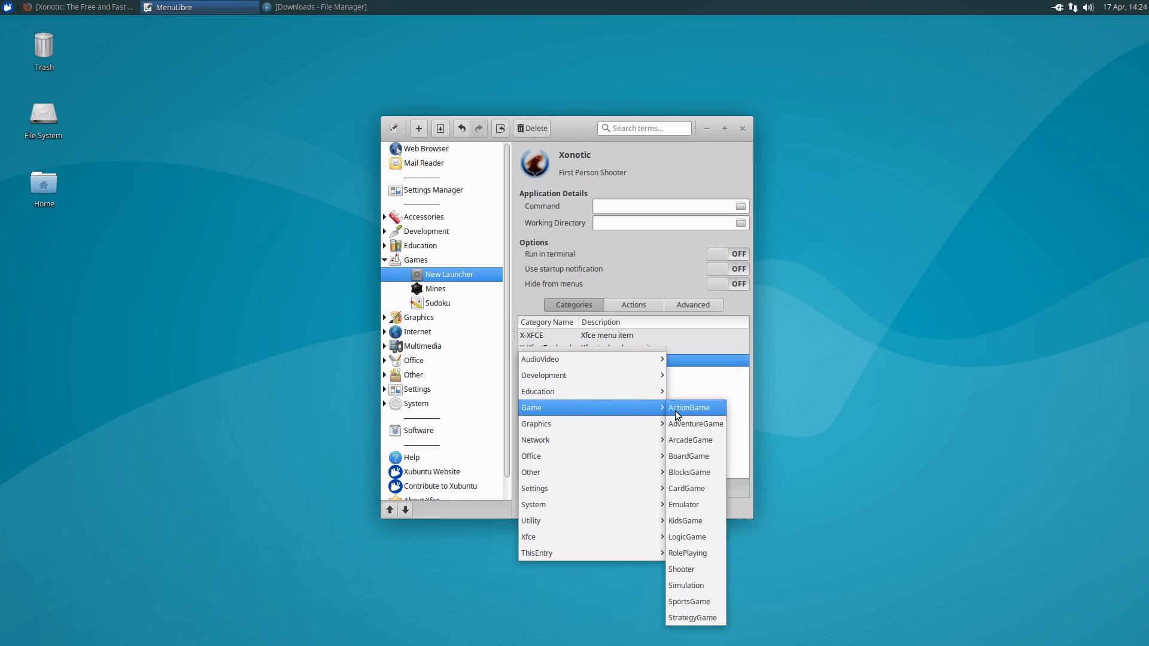
{"action": "left_click", "coordinate": [699, 573]}
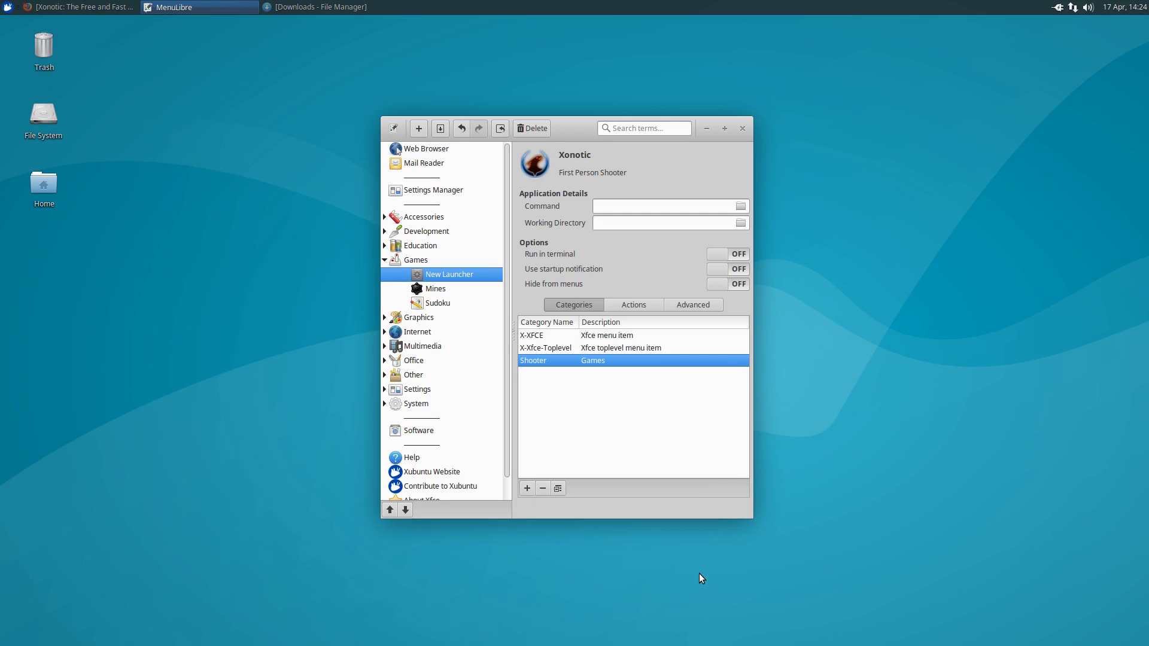
{"action": "left_click", "coordinate": [644, 204]}
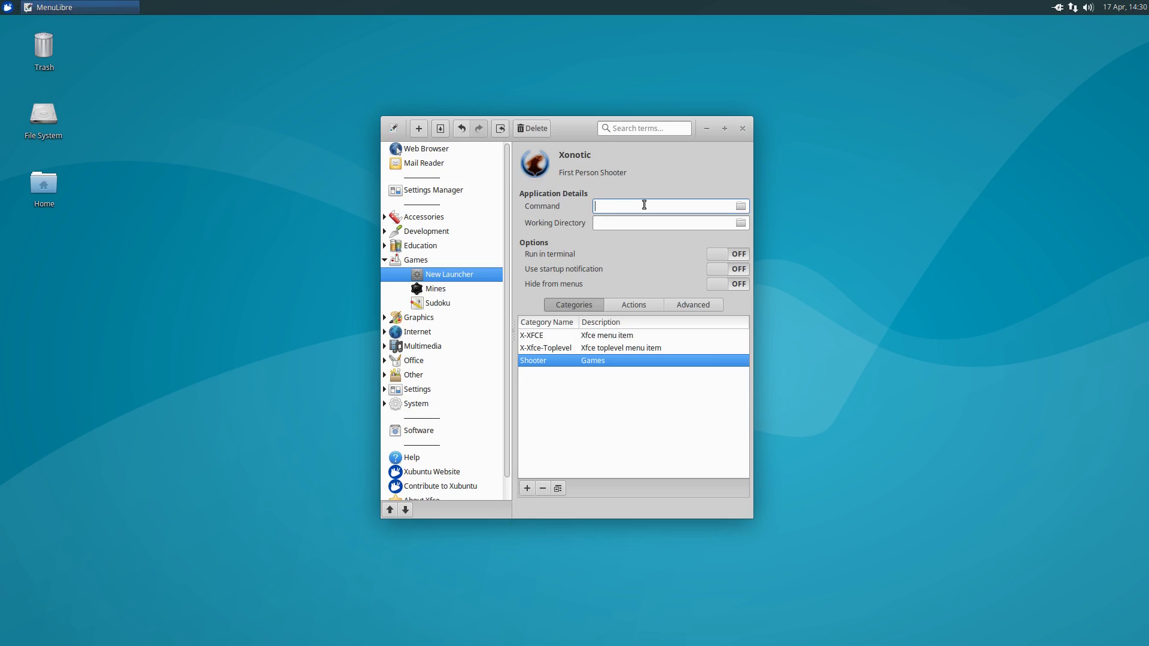
Set the Xonotic command to xonotic-linux-sdl.sh from the Downloads/Xonotic folder
{"action": "left_click", "coordinate": [740, 206]}
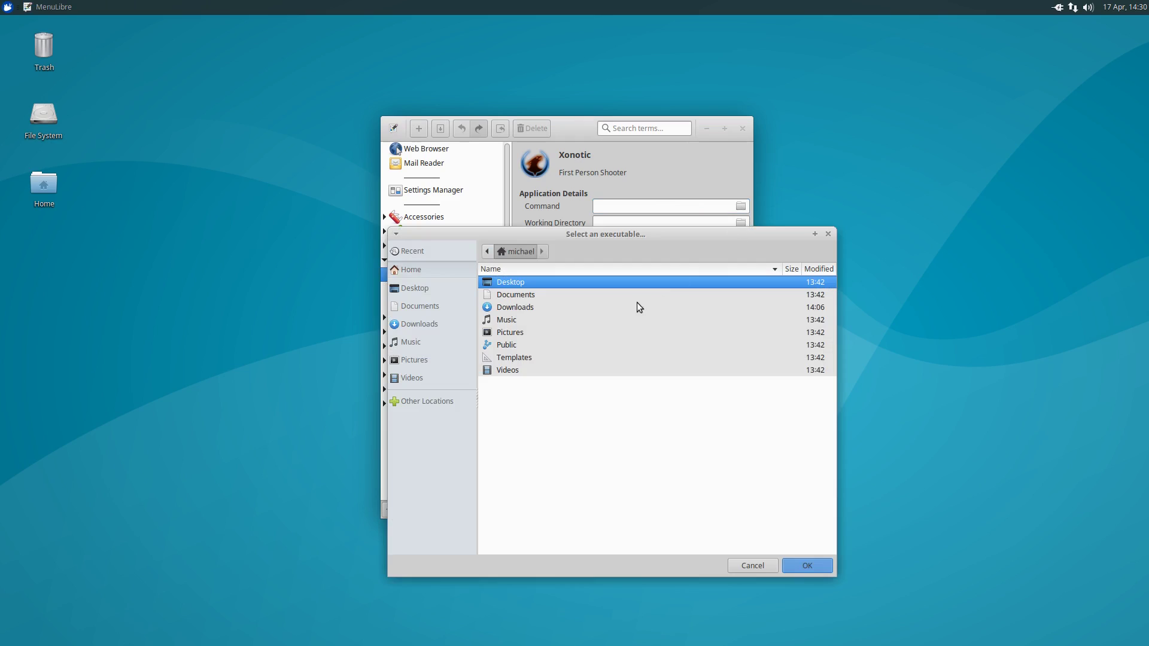
{"action": "double_click", "coordinate": [543, 307]}
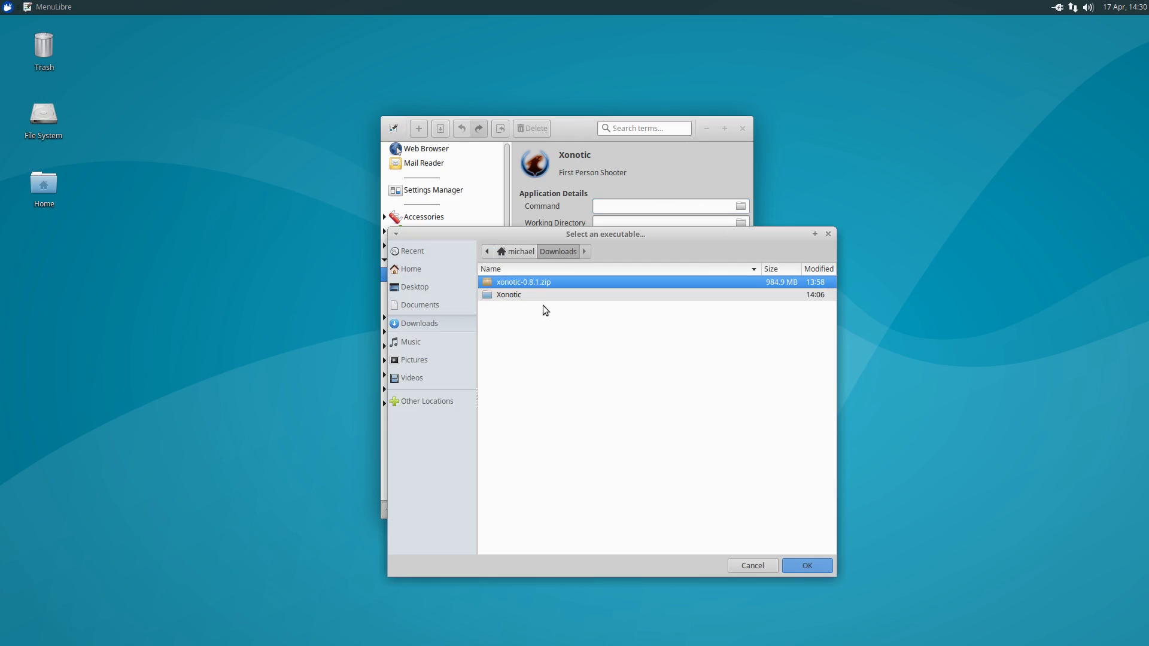
{"action": "double_click", "coordinate": [541, 296]}
{"action": "scroll", "coordinate": [562, 482], "scroll_direction": "down", "scroll_amount": 1}
{"action": "scroll", "coordinate": [562, 482], "scroll_direction": "down", "scroll_amount": 2}
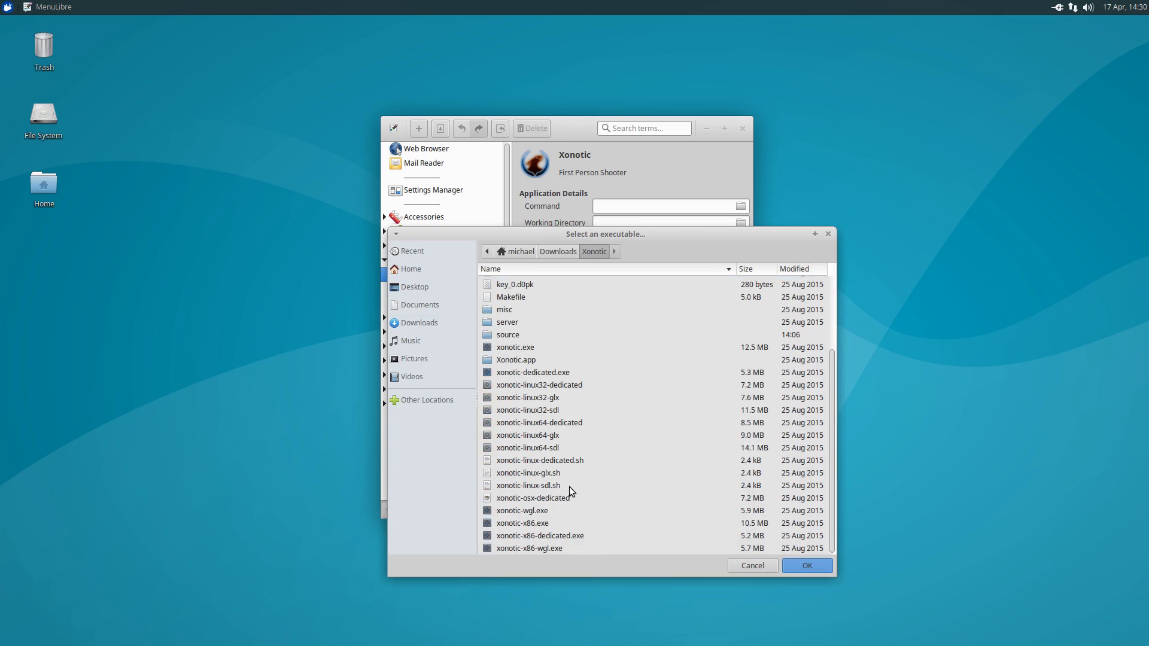
{"action": "left_click", "coordinate": [569, 486]}
{"action": "left_click", "coordinate": [798, 566]}
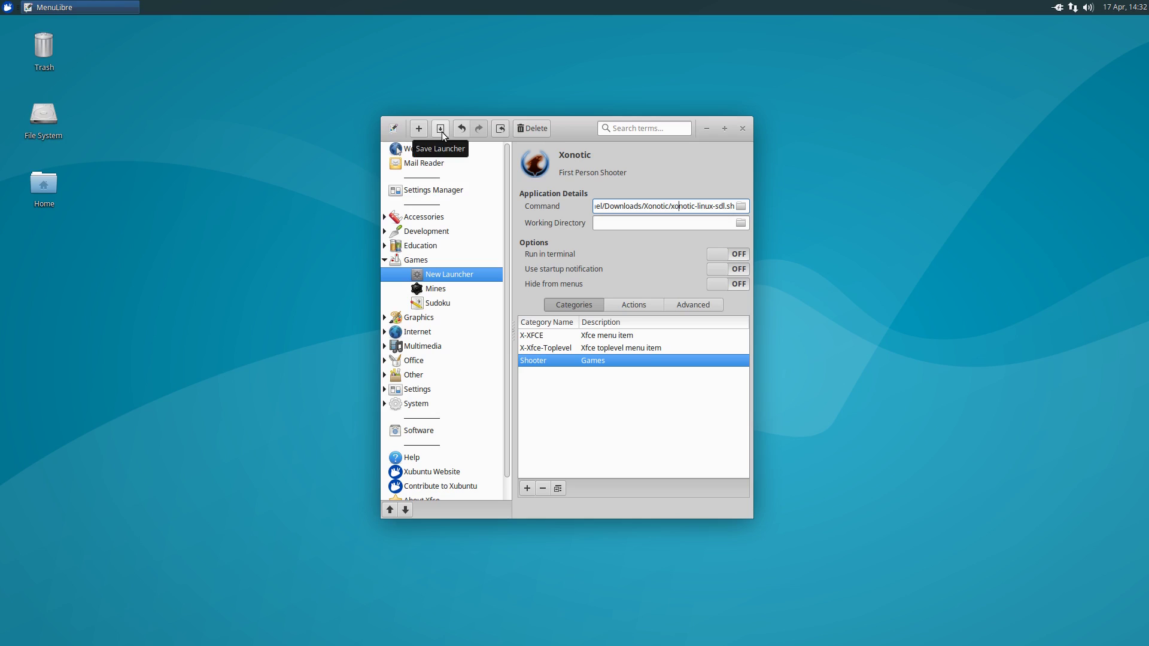
Save the Xonotic launcher from the toolbar
{"action": "left_click", "coordinate": [442, 132]}
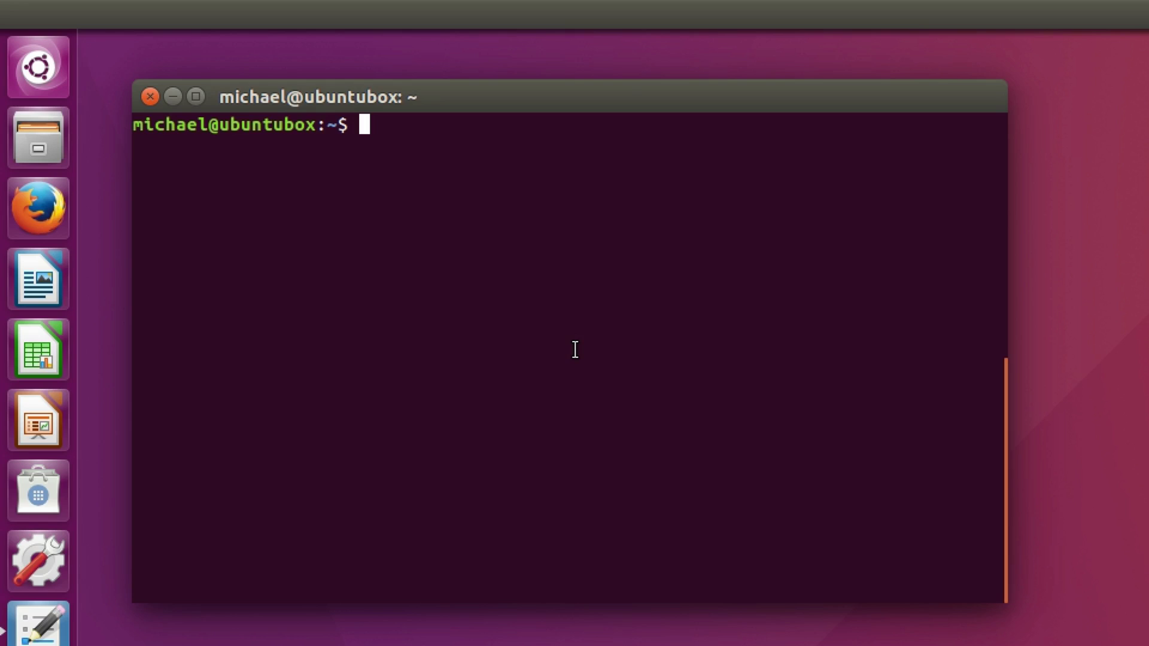
Run firefox --help in Terminal and highlight the --safe-mode option line
{"action": "type", "text": "--help"}
{"action": "key", "text": "Home"}
{"action": "type", "text": "firefox"}
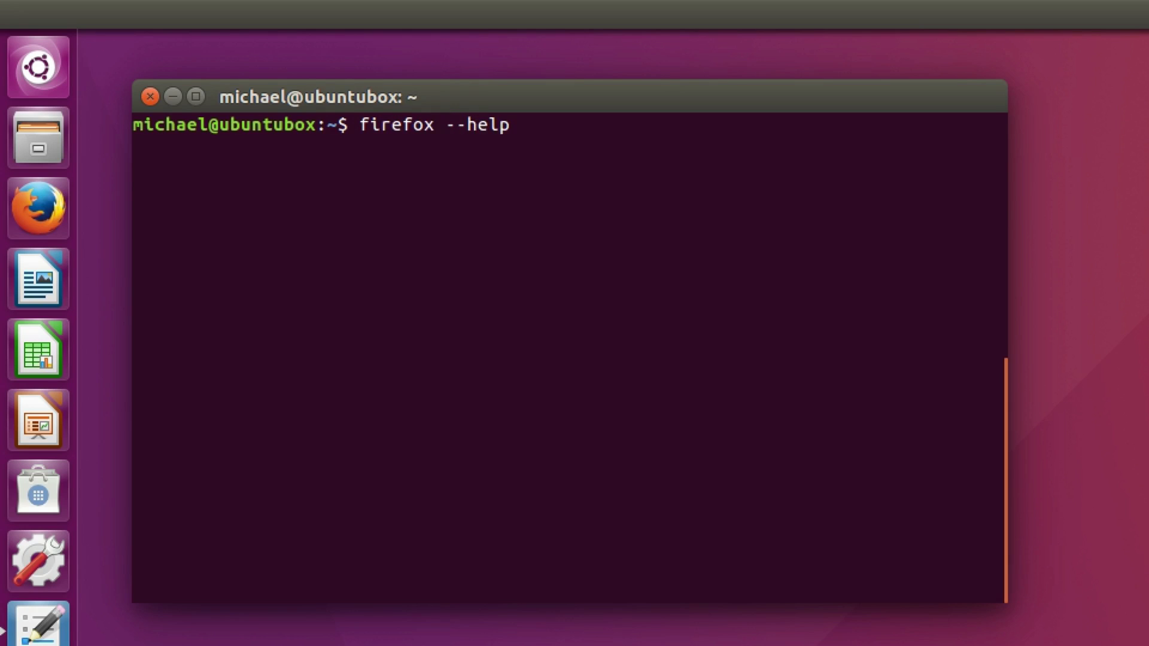
{"action": "key", "text": "Return"}
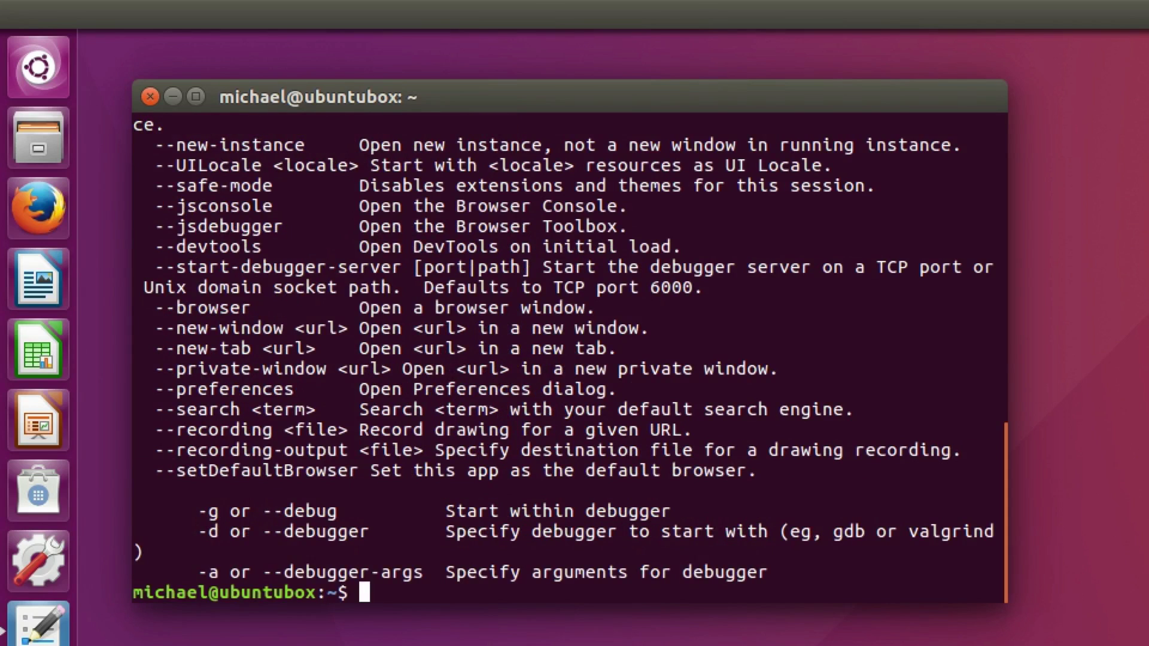
{"action": "triple_click", "coordinate": [251, 187]}
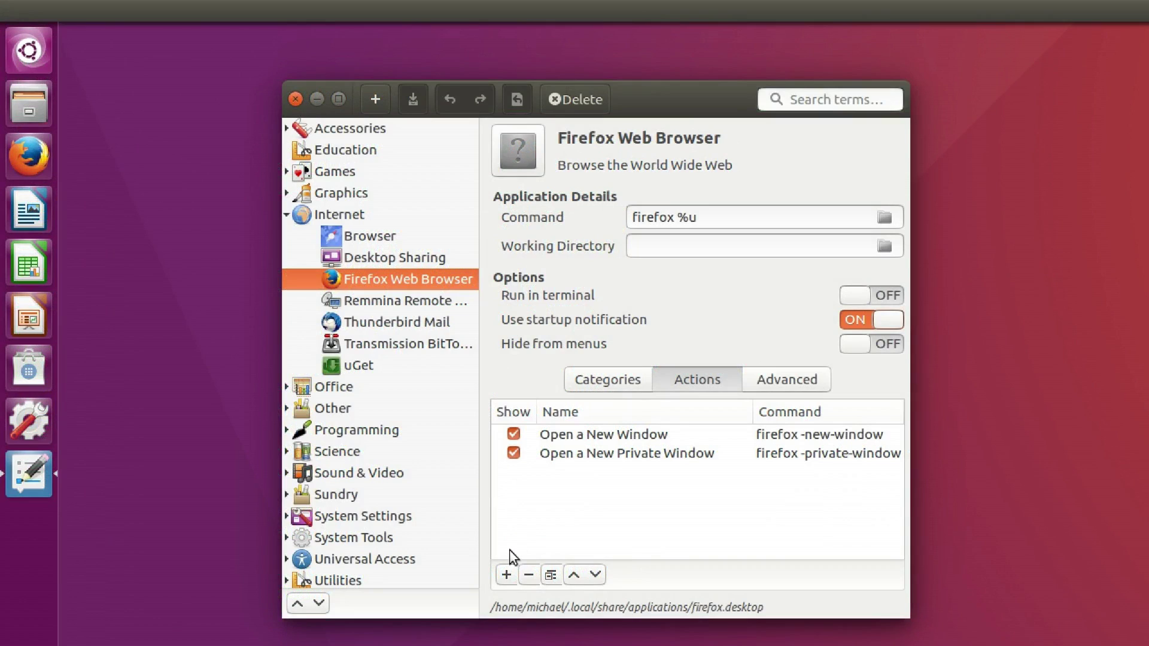
Add a Firefox action named 'Open in Safe Mode' with command firefox --safe-mode
{"action": "left_click", "coordinate": [506, 574]}
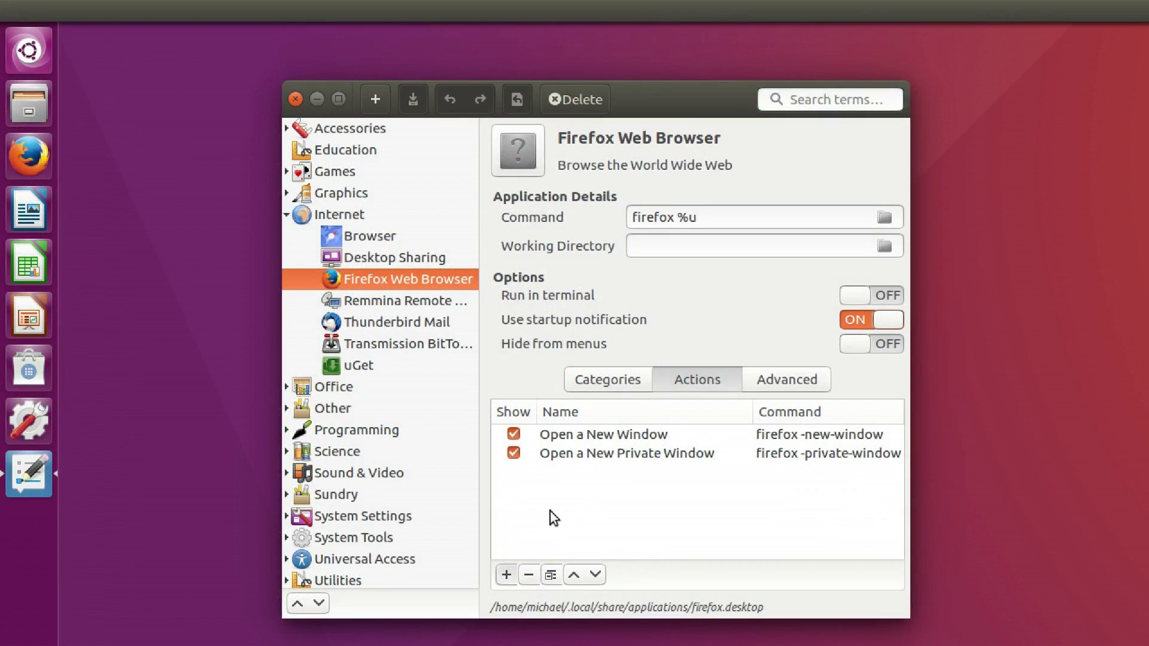
{"action": "left_click", "coordinate": [507, 575]}
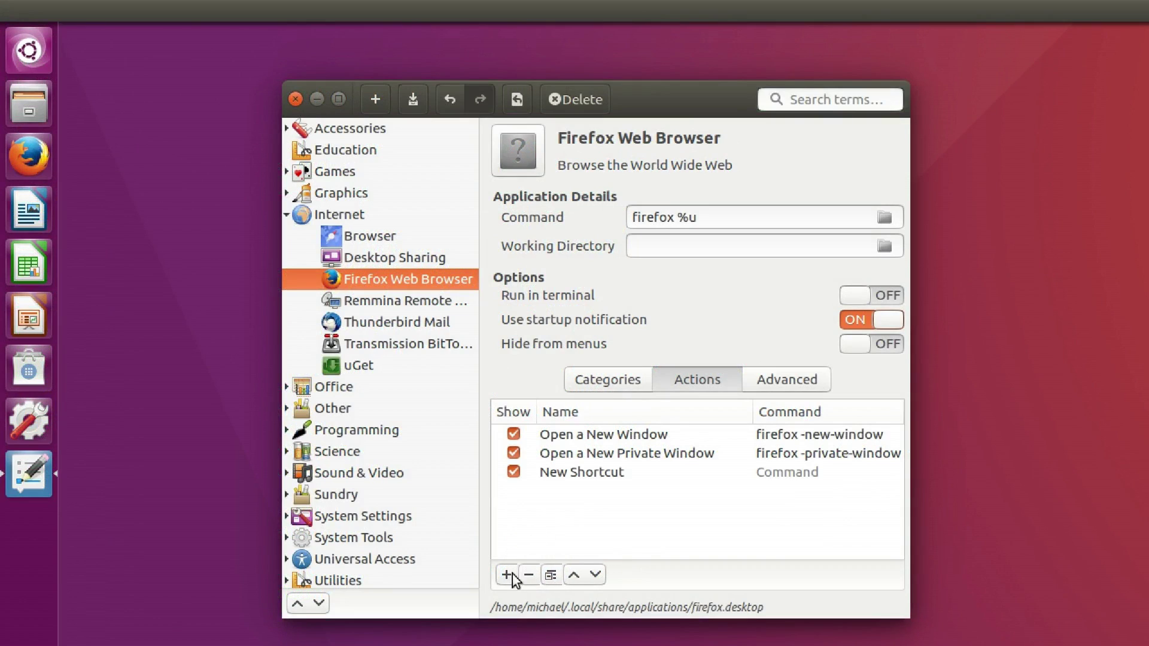
{"action": "left_click", "coordinate": [566, 479]}
{"action": "left_click", "coordinate": [572, 472]}
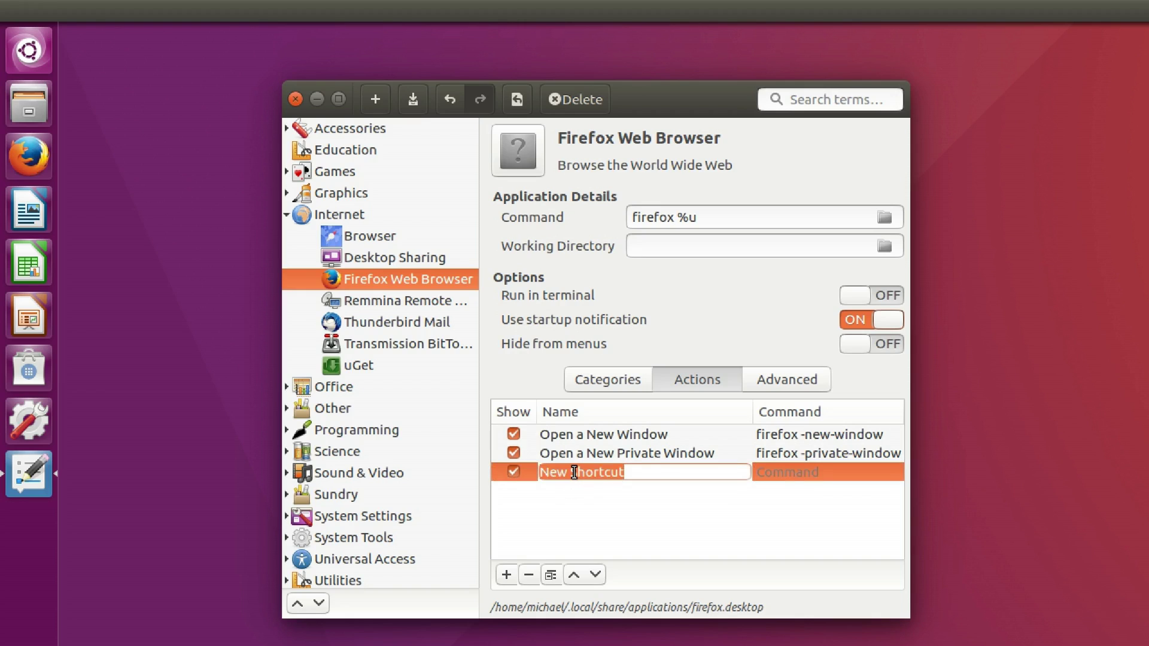
{"action": "type", "text": "Open in Safe Mode"}
{"action": "key", "text": "Return"}
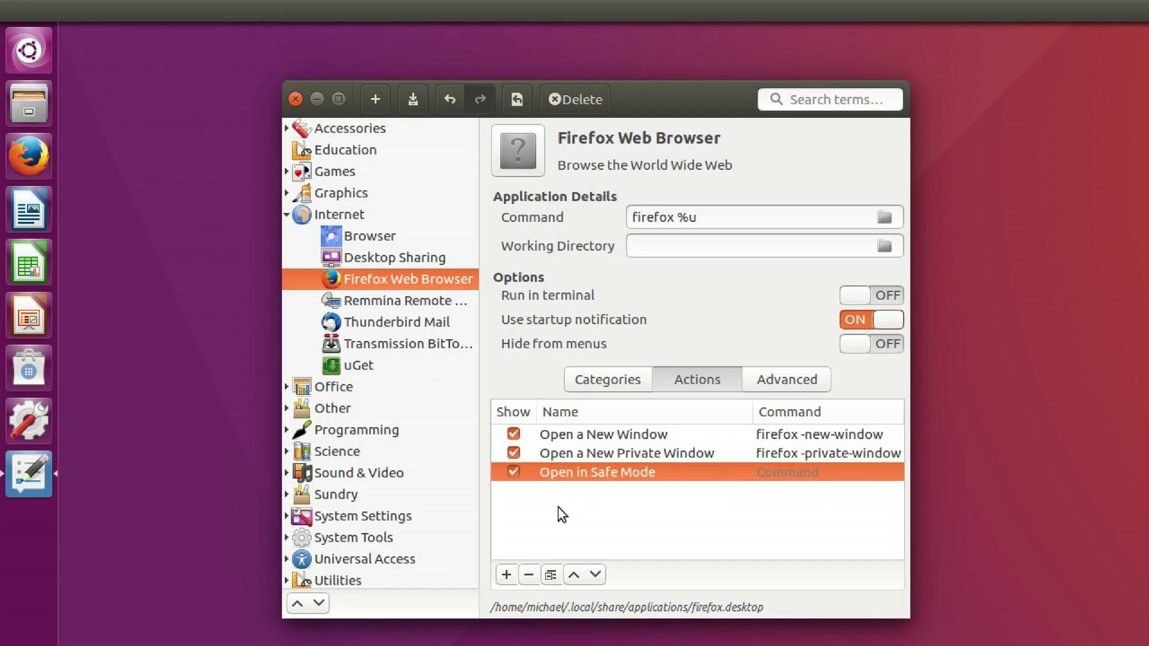
{"action": "left_click", "coordinate": [769, 473]}
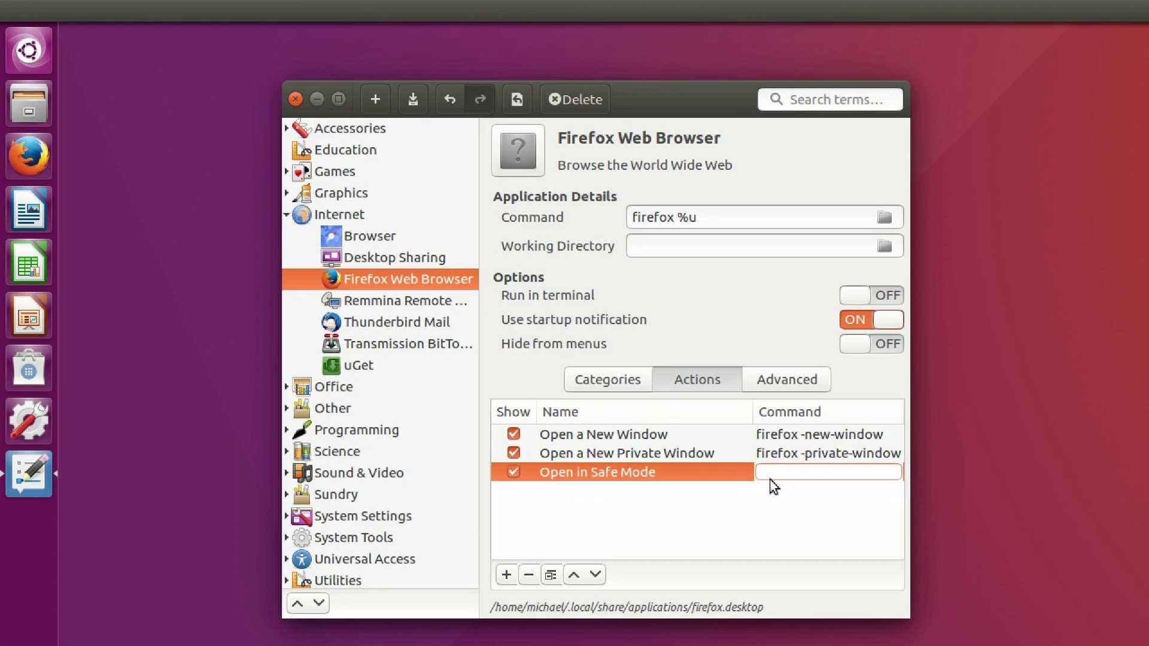
{"action": "type", "text": "firefox --safe-mode"}
{"action": "key", "text": "Return"}
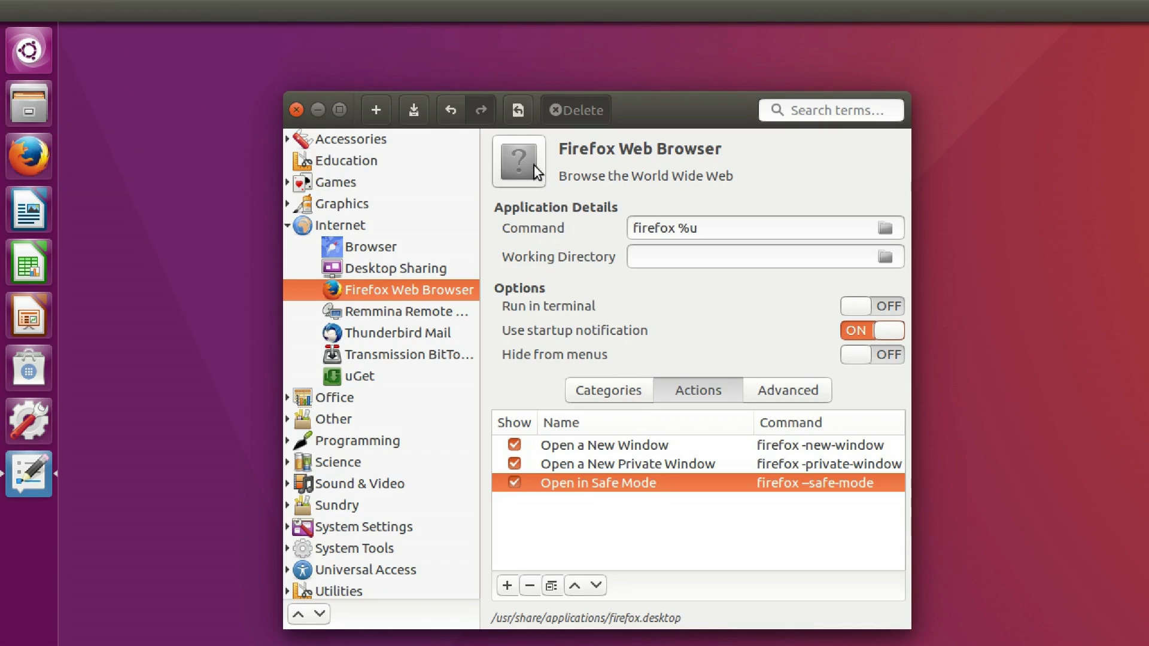
Save the Firefox launcher and check its launcher quicklist for the new action
{"action": "left_click", "coordinate": [421, 108]}
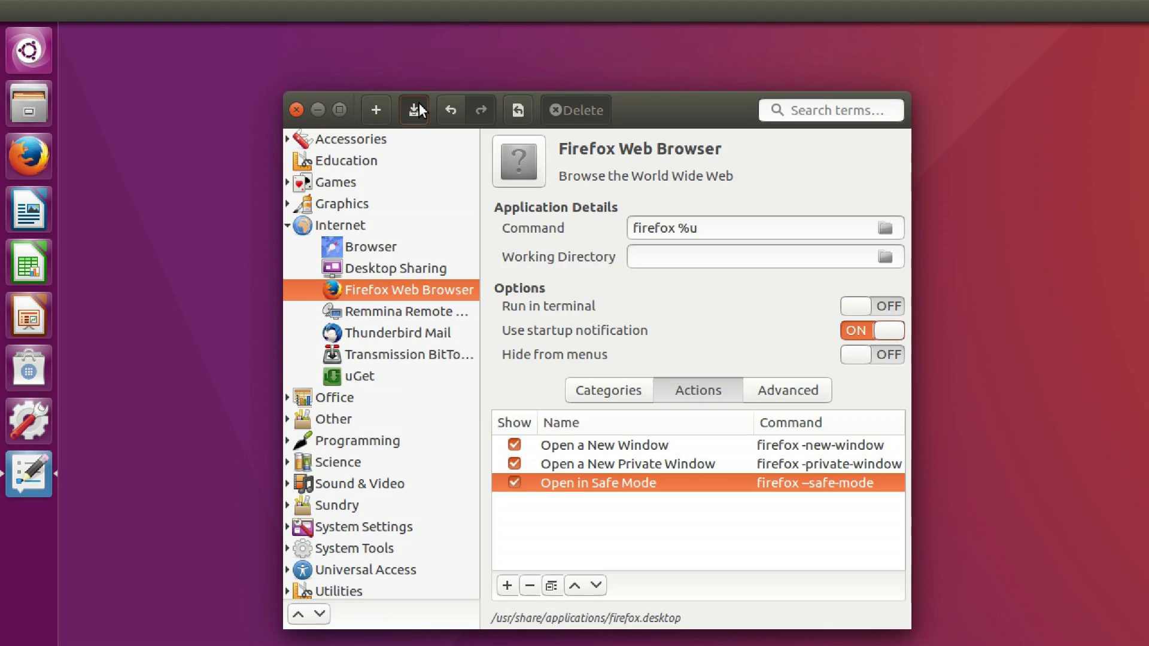
{"action": "right_click", "coordinate": [30, 162]}
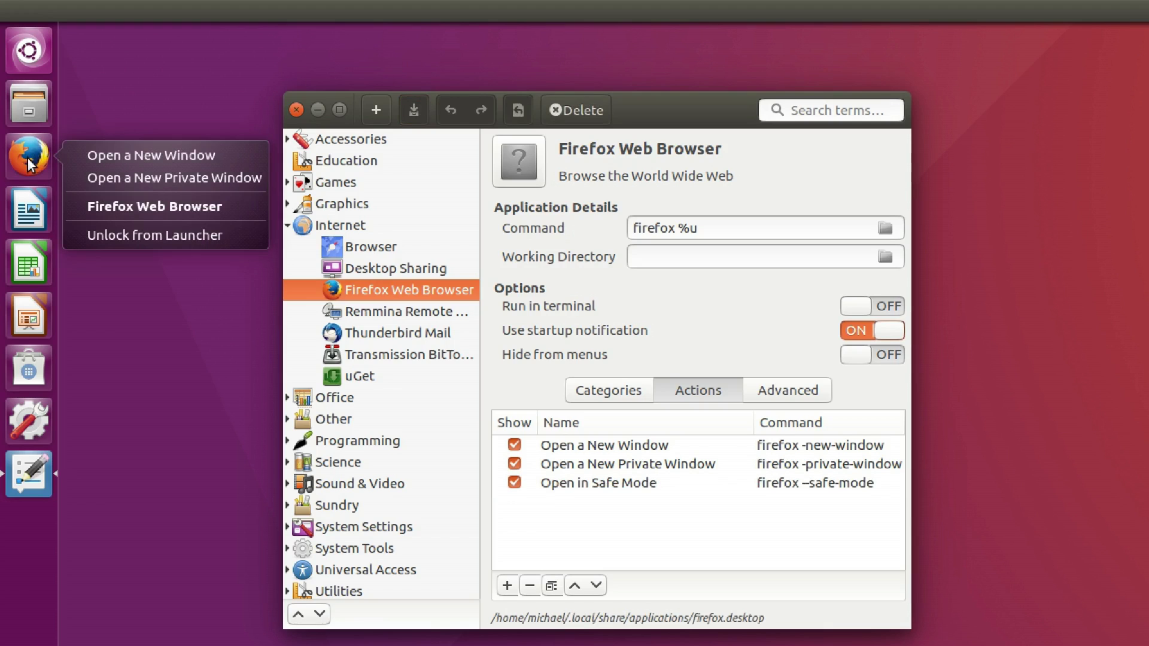
{"action": "left_click", "coordinate": [28, 163]}
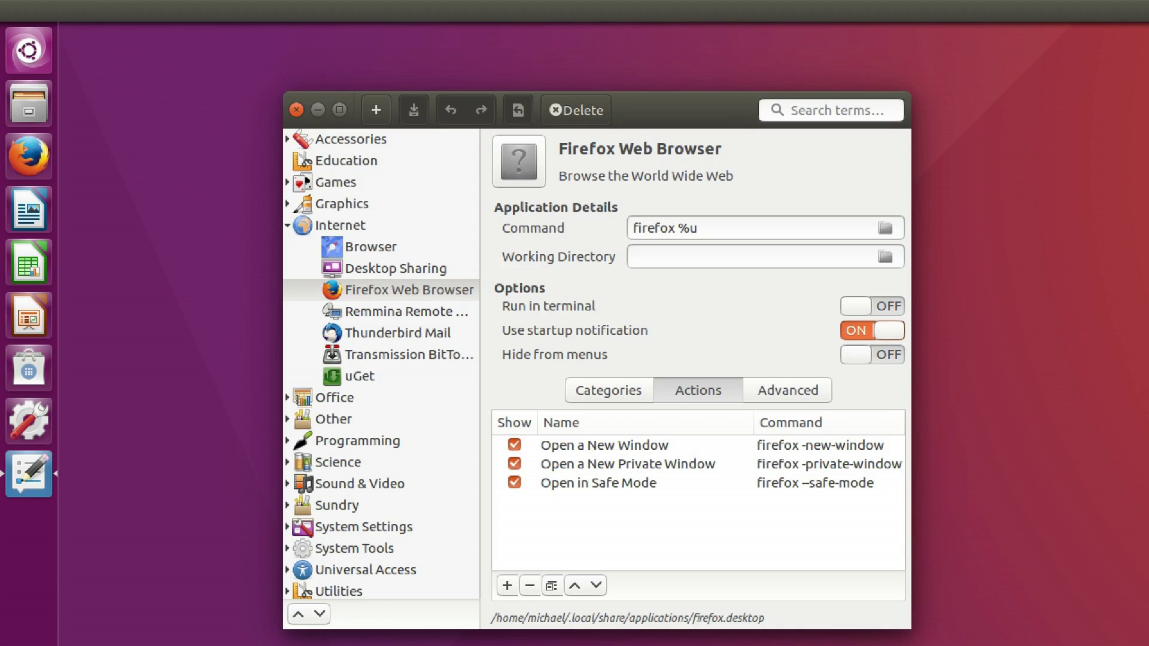
Quit MenuLibre, run unity --replace, and check Firefox's launcher quicklist
{"action": "key", "text": "ctrl+q"}
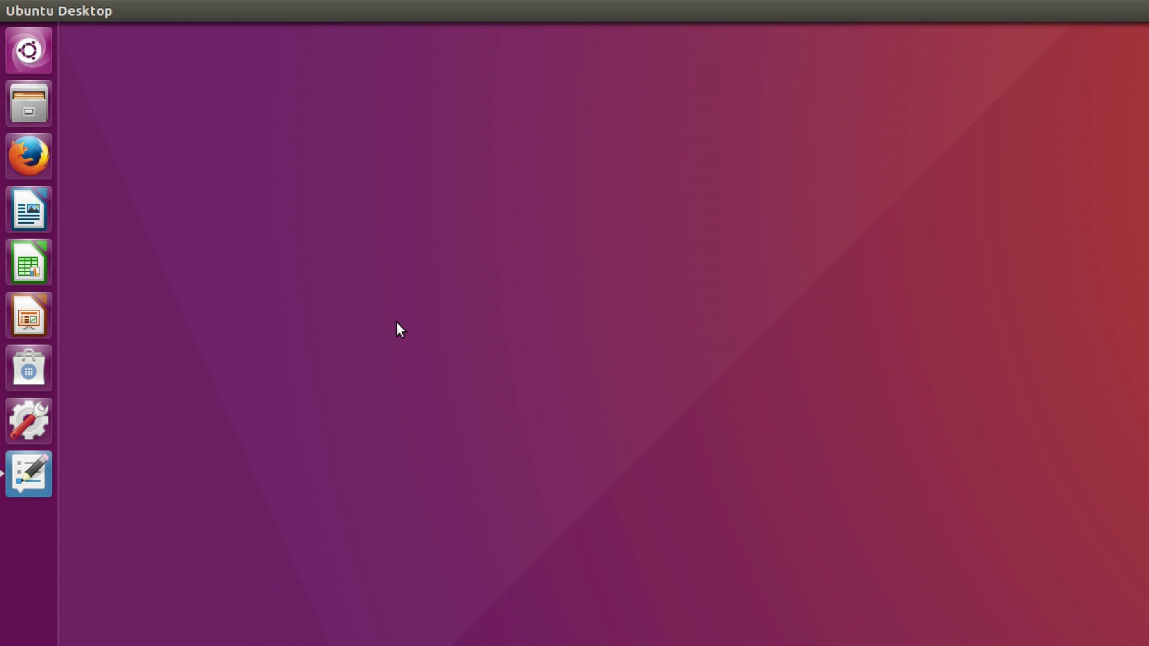
{"action": "key", "text": "alt+F2"}
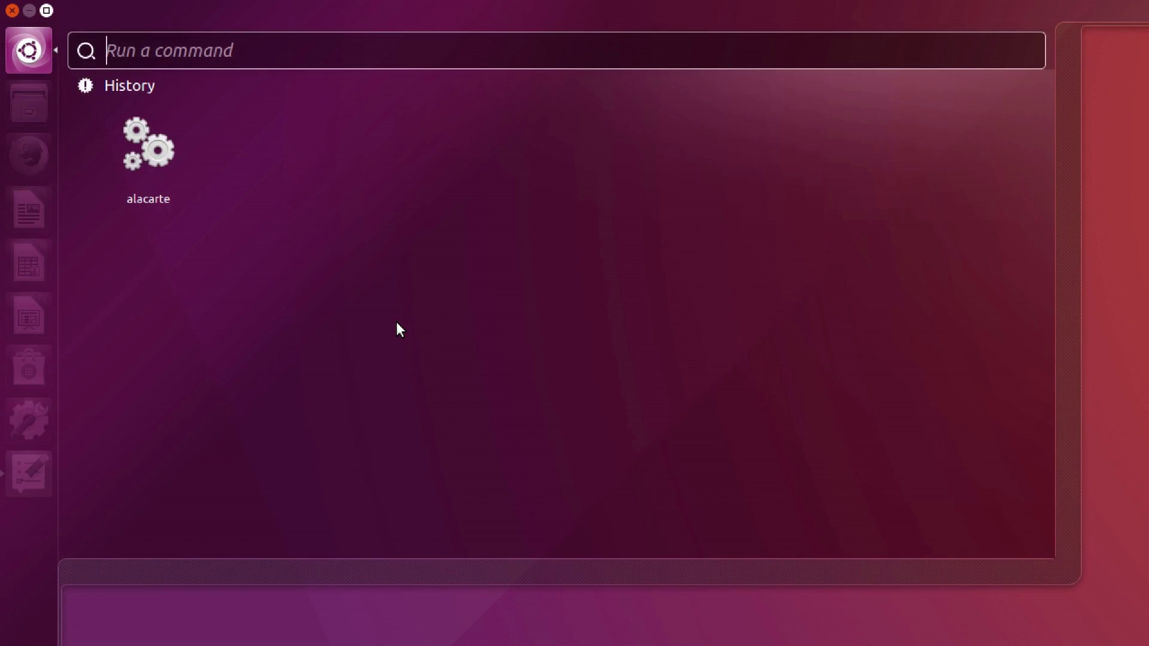
{"action": "type", "text": "unity"}
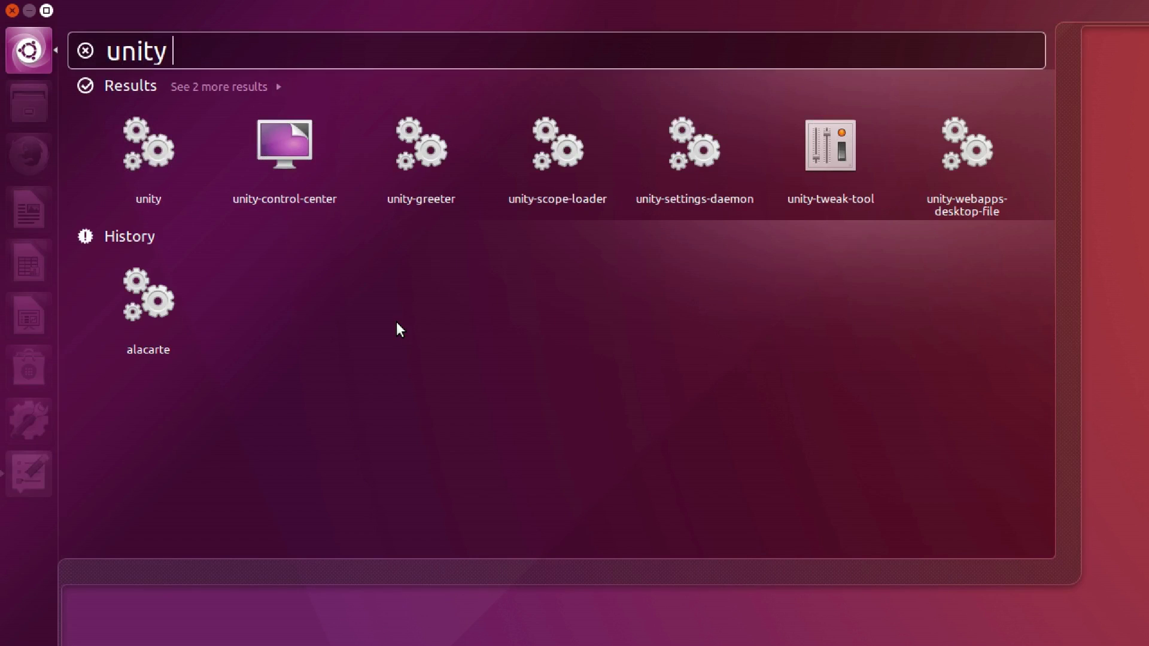
{"action": "type", "text": " --replace"}
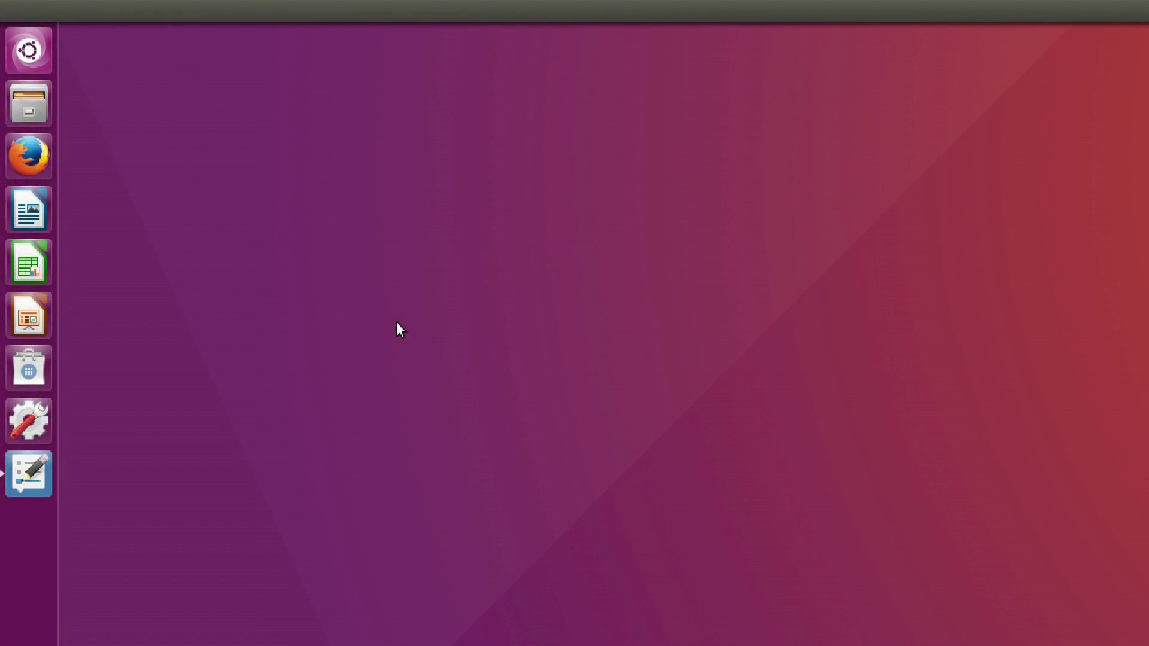
{"action": "right_click", "coordinate": [44, 157]}
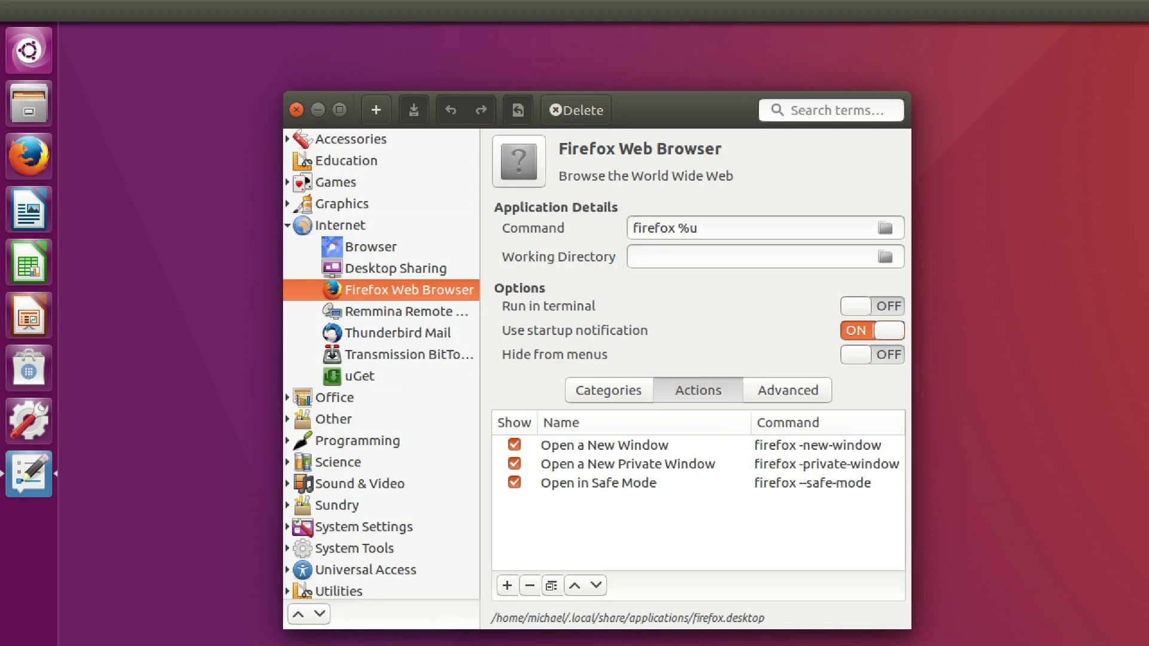
Add a Firefox action named 'Profile Manager' with command firefox --ProfileManager
{"action": "left_click", "coordinate": [507, 586]}
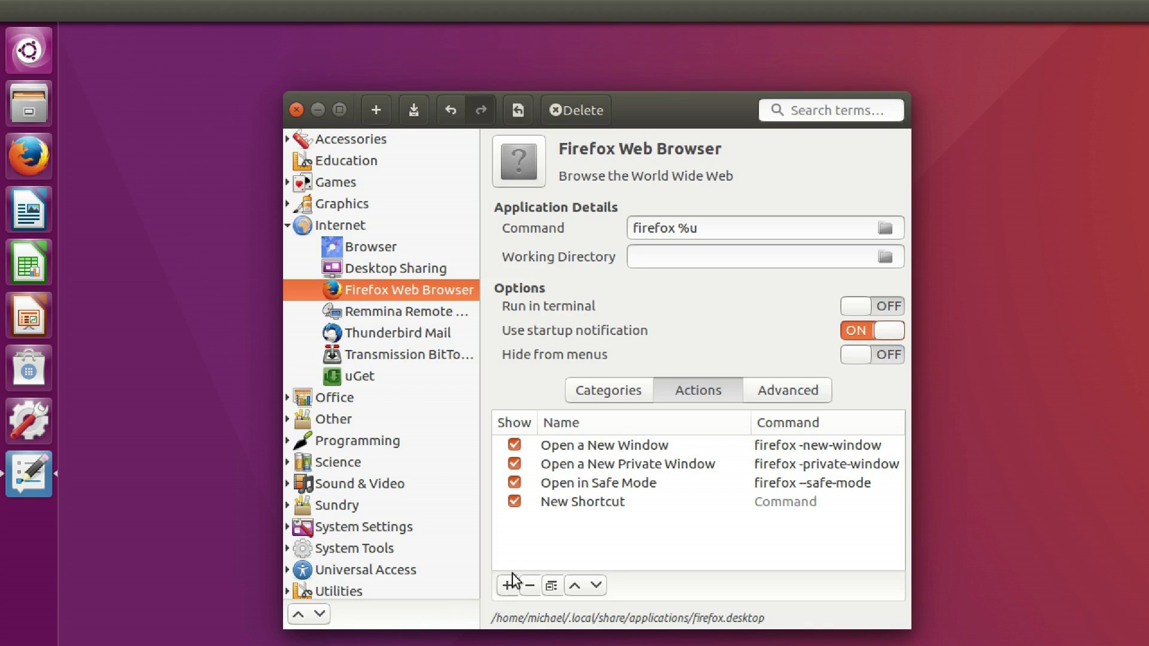
{"action": "left_click", "coordinate": [570, 504]}
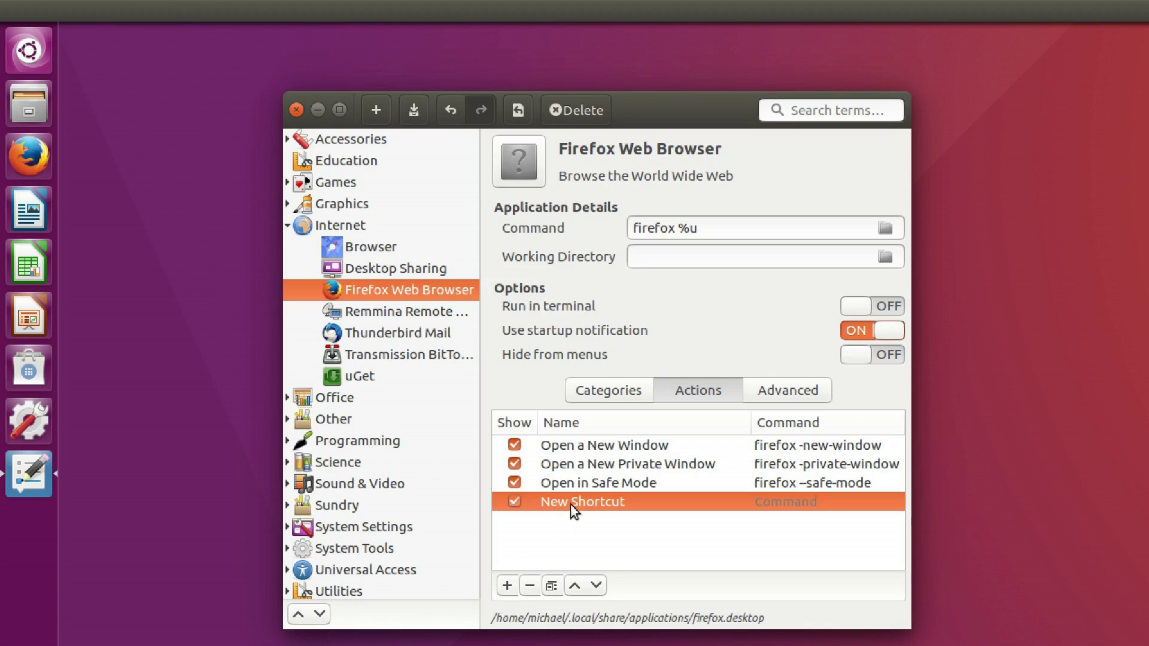
{"action": "left_click", "coordinate": [570, 504]}
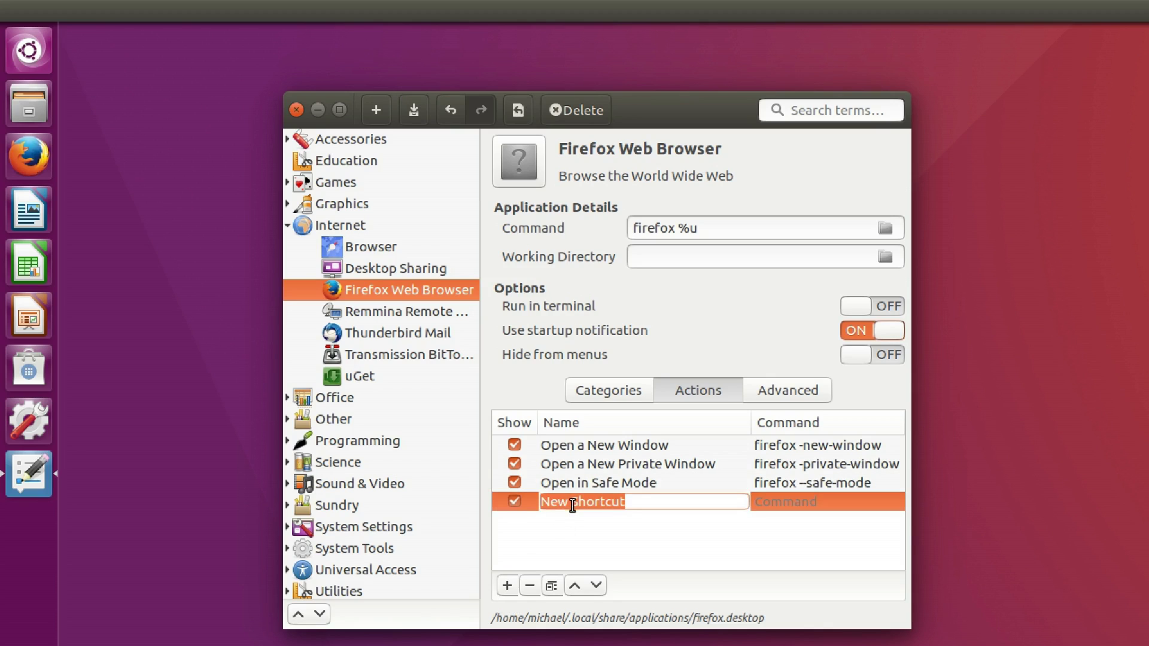
{"action": "type", "text": "ProfileManager"}
{"action": "left_click", "coordinate": [584, 502]}
{"action": "left_click", "coordinate": [773, 501]}
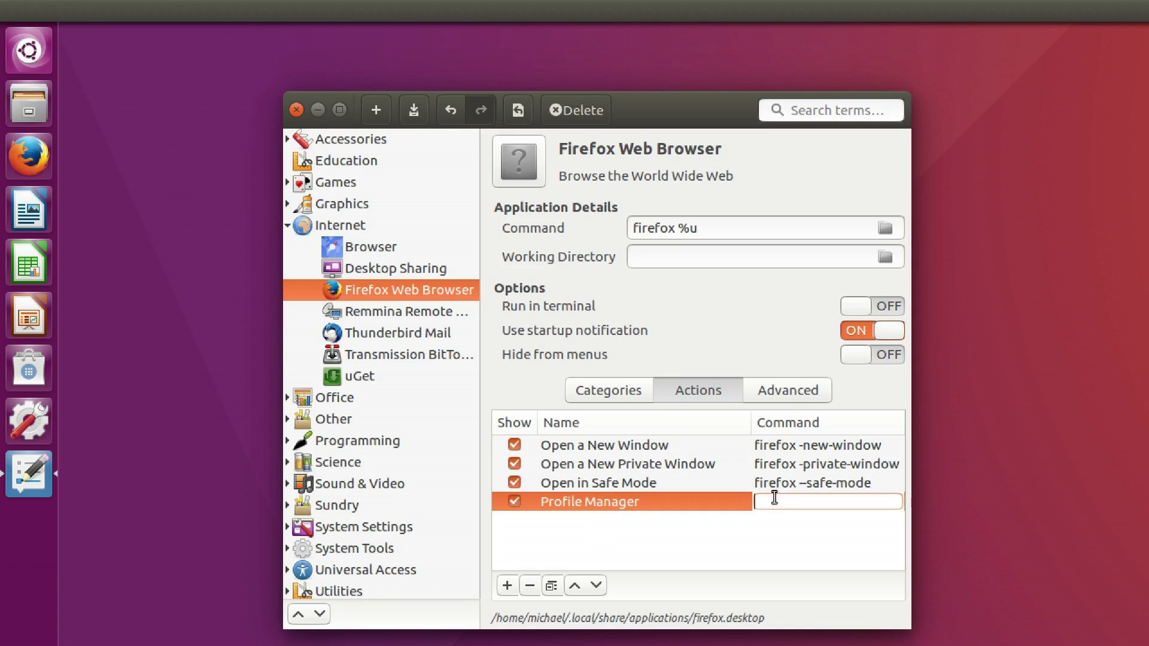
{"action": "type", "text": "firefo"}
{"action": "type", "text": "x "}
{"action": "type", "text": "--"}
{"action": "type", "text": "ProfileManager"}
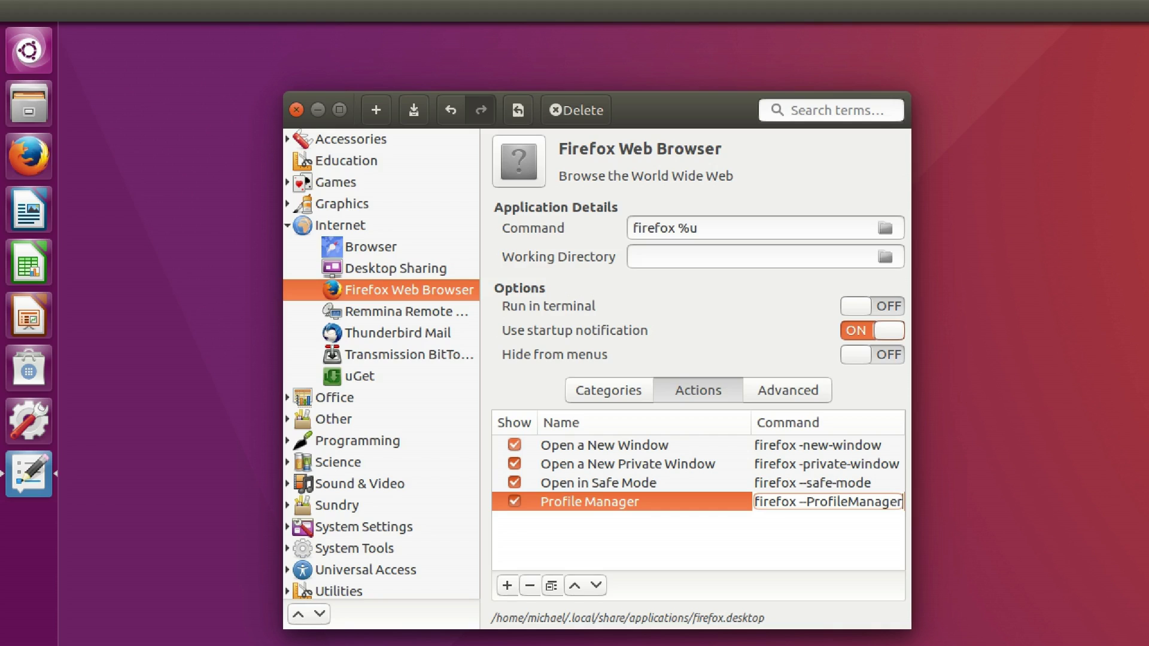
{"action": "left_click", "coordinate": [781, 530]}
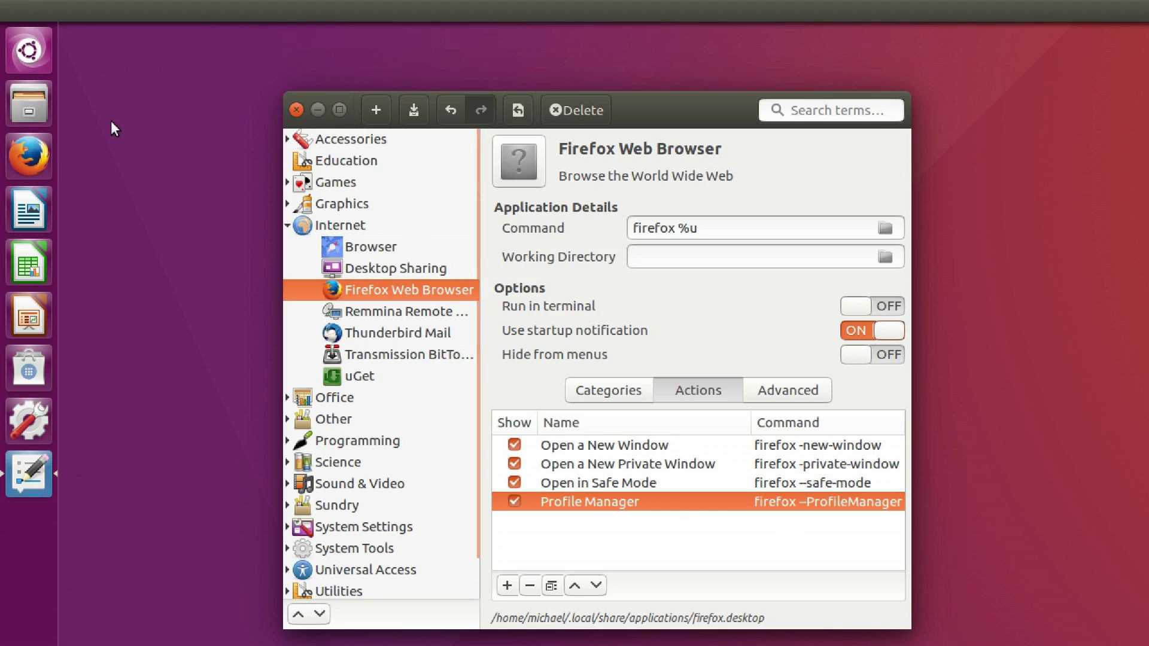
Save the Firefox launcher and confirm Profile Manager appears in its quicklist
{"action": "right_click", "coordinate": [49, 154]}
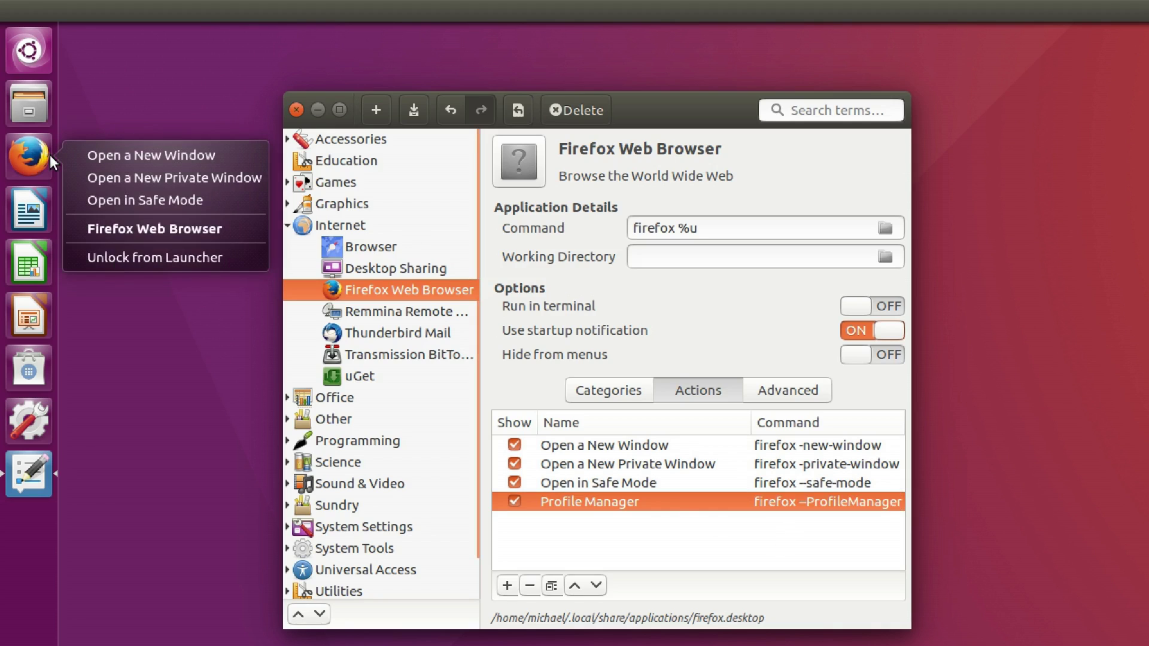
{"action": "left_click", "coordinate": [404, 117]}
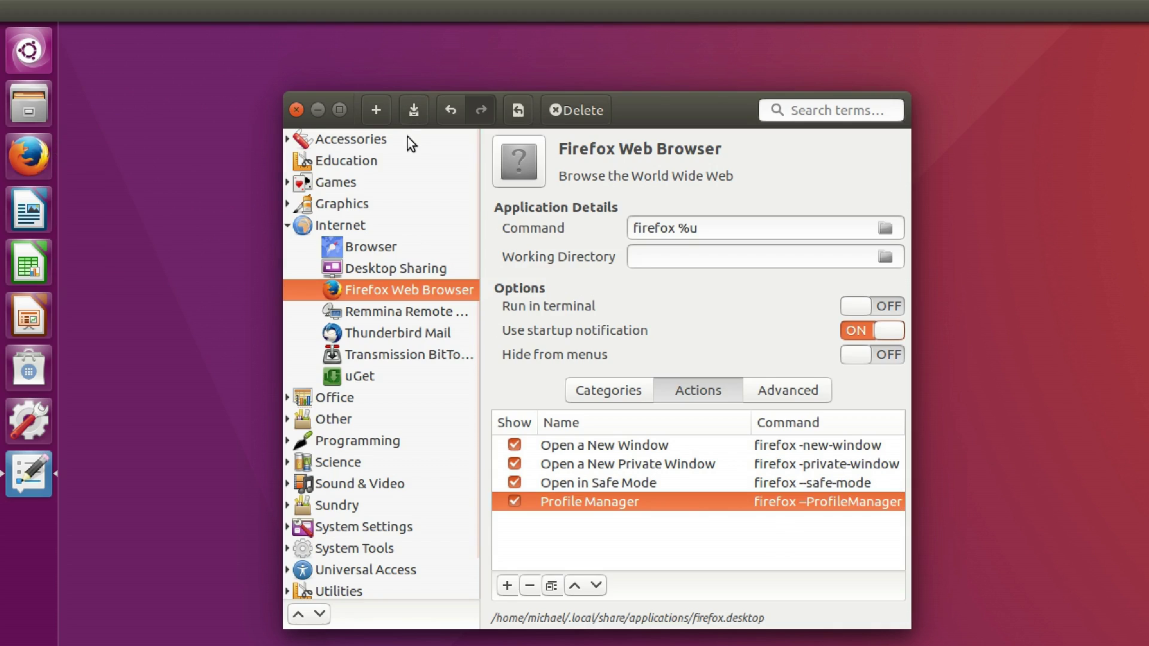
{"action": "left_click", "coordinate": [415, 114]}
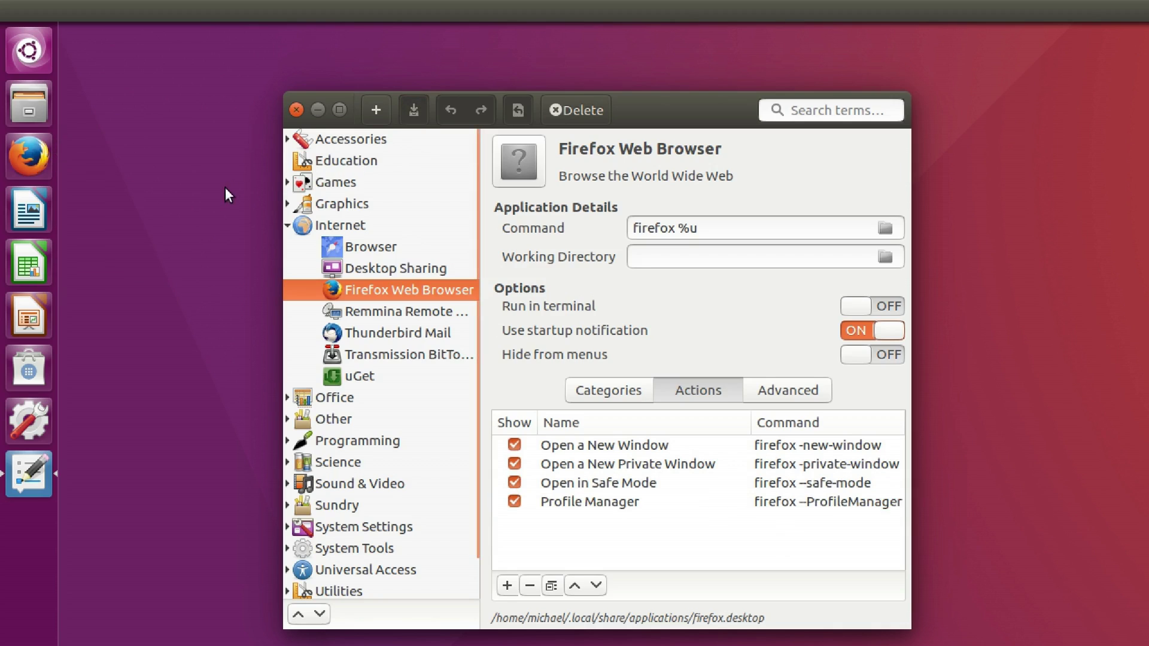
{"action": "right_click", "coordinate": [45, 162]}
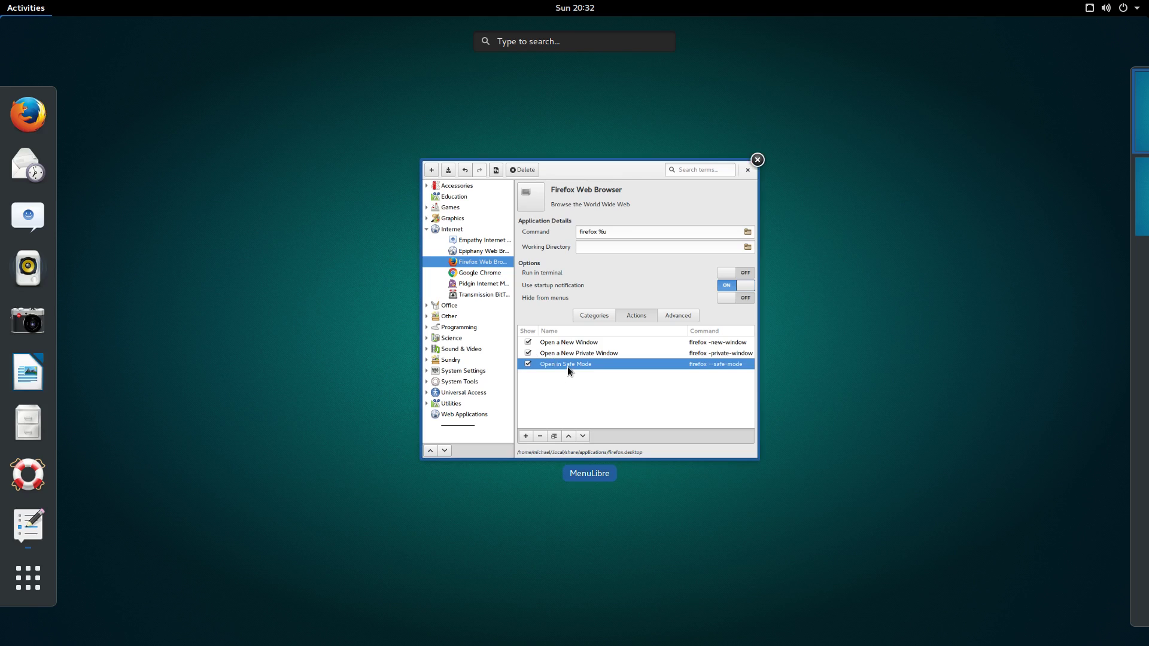
{"action": "right_click", "coordinate": [39, 123]}
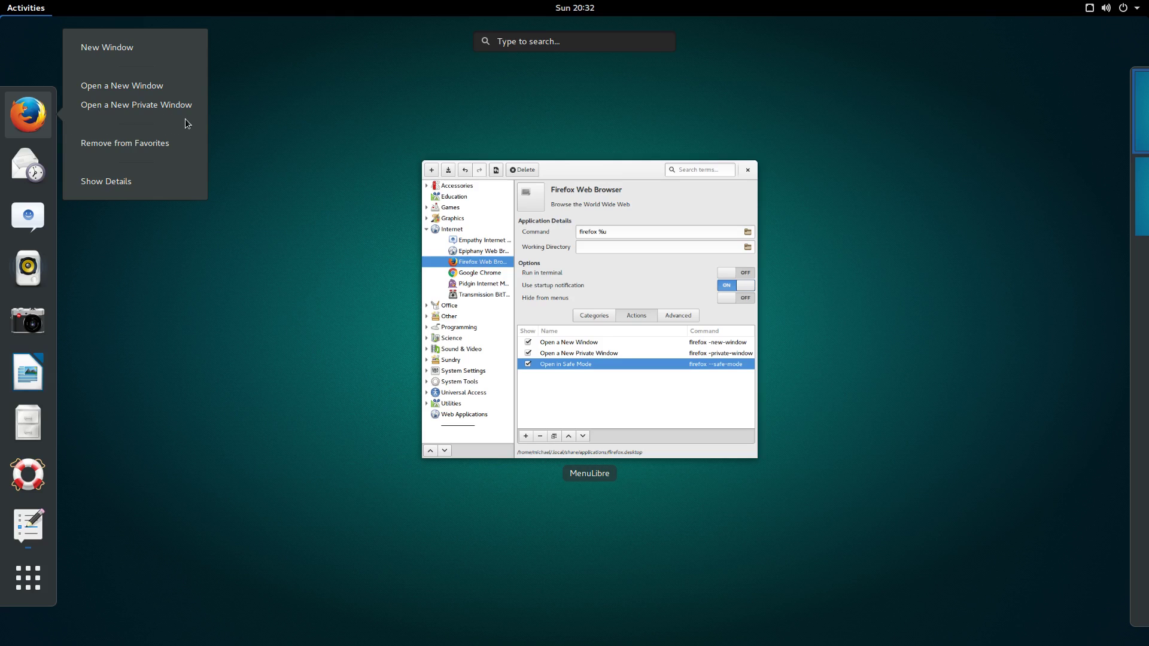
{"action": "left_click", "coordinate": [229, 123]}
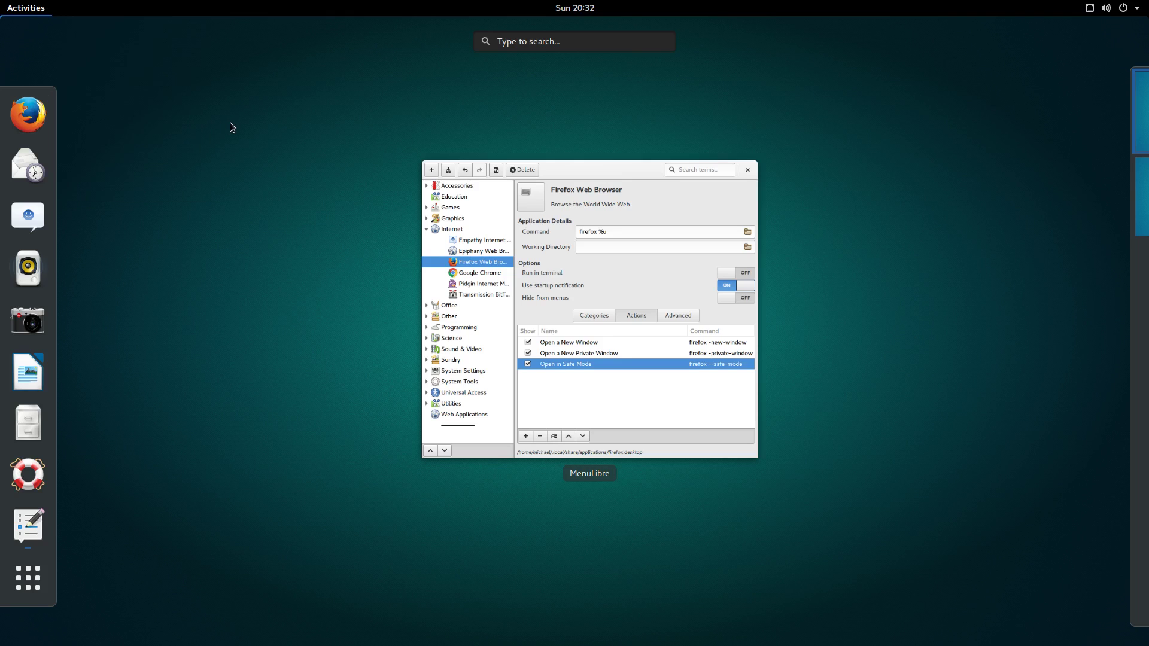
Restart GNOME Shell with the 'r' command and show Firefox's dash menu with Open in Safe Mode
{"action": "key", "text": "alt+F2"}
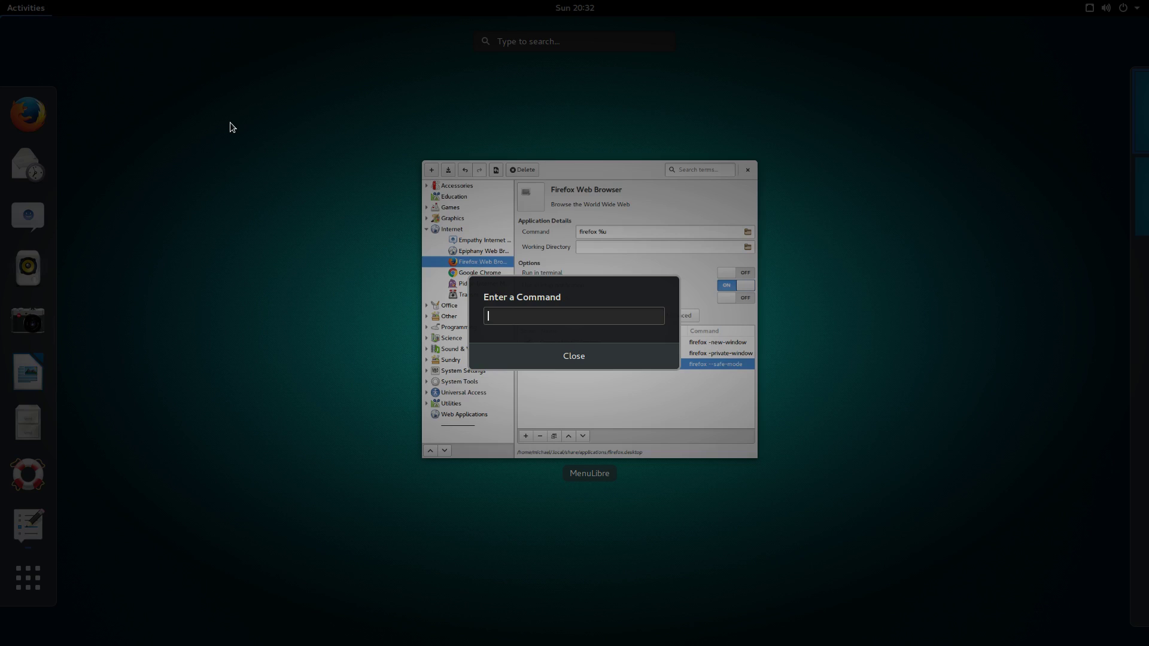
{"action": "type", "text": "r"}
{"action": "key", "text": "Return"}
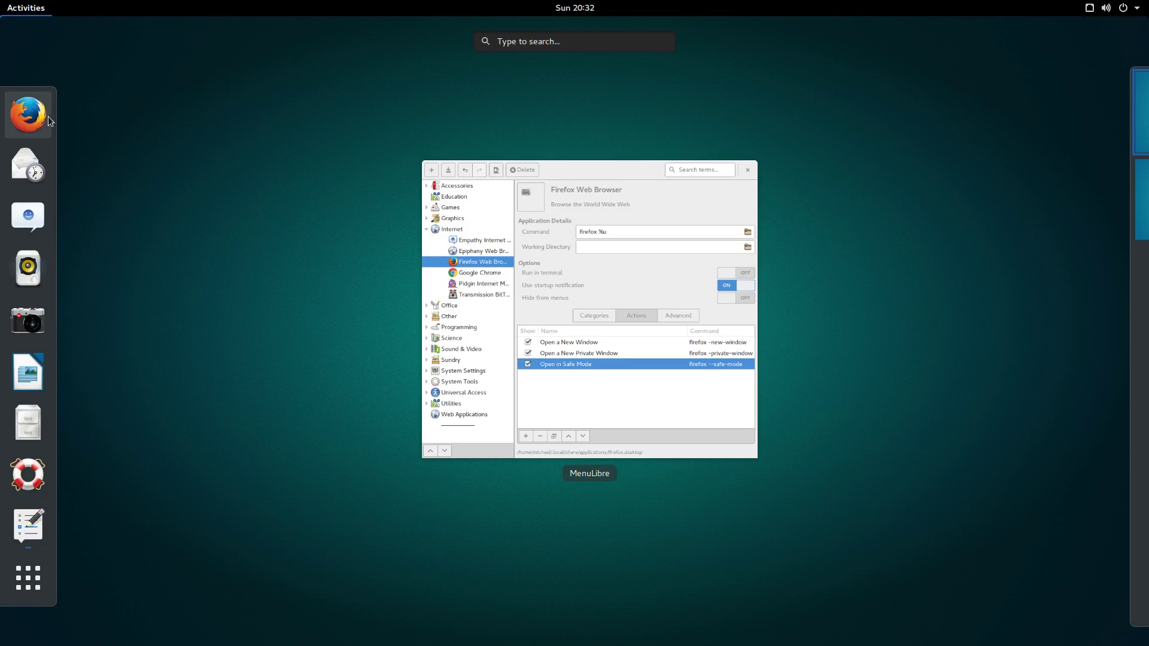
{"action": "right_click", "coordinate": [39, 120]}
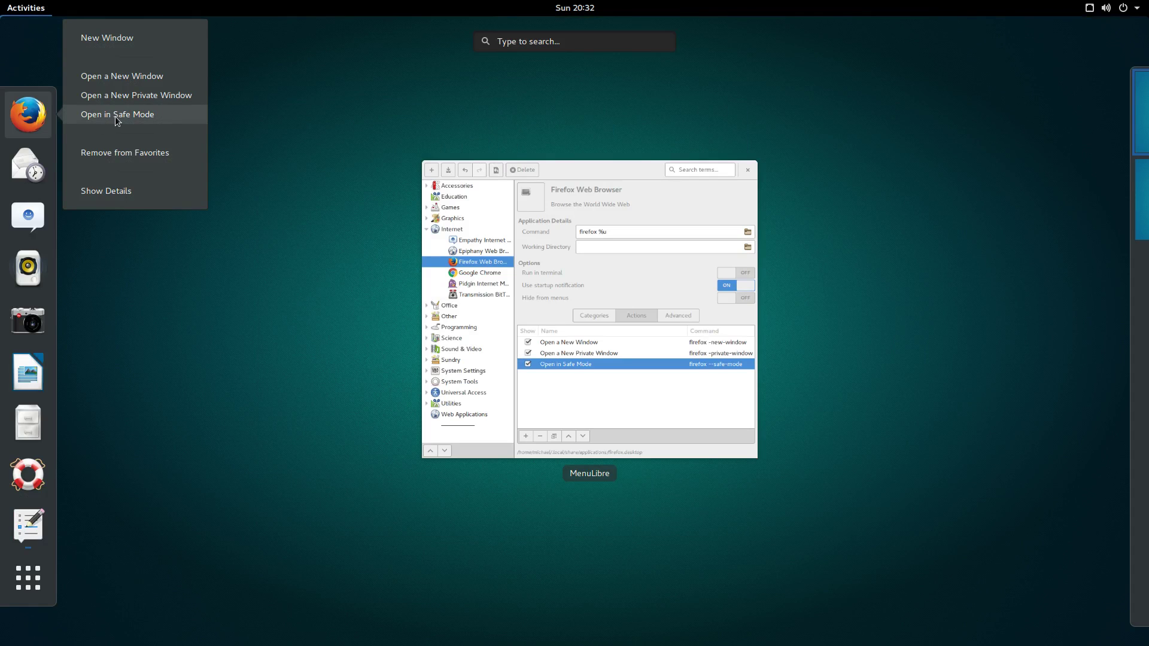